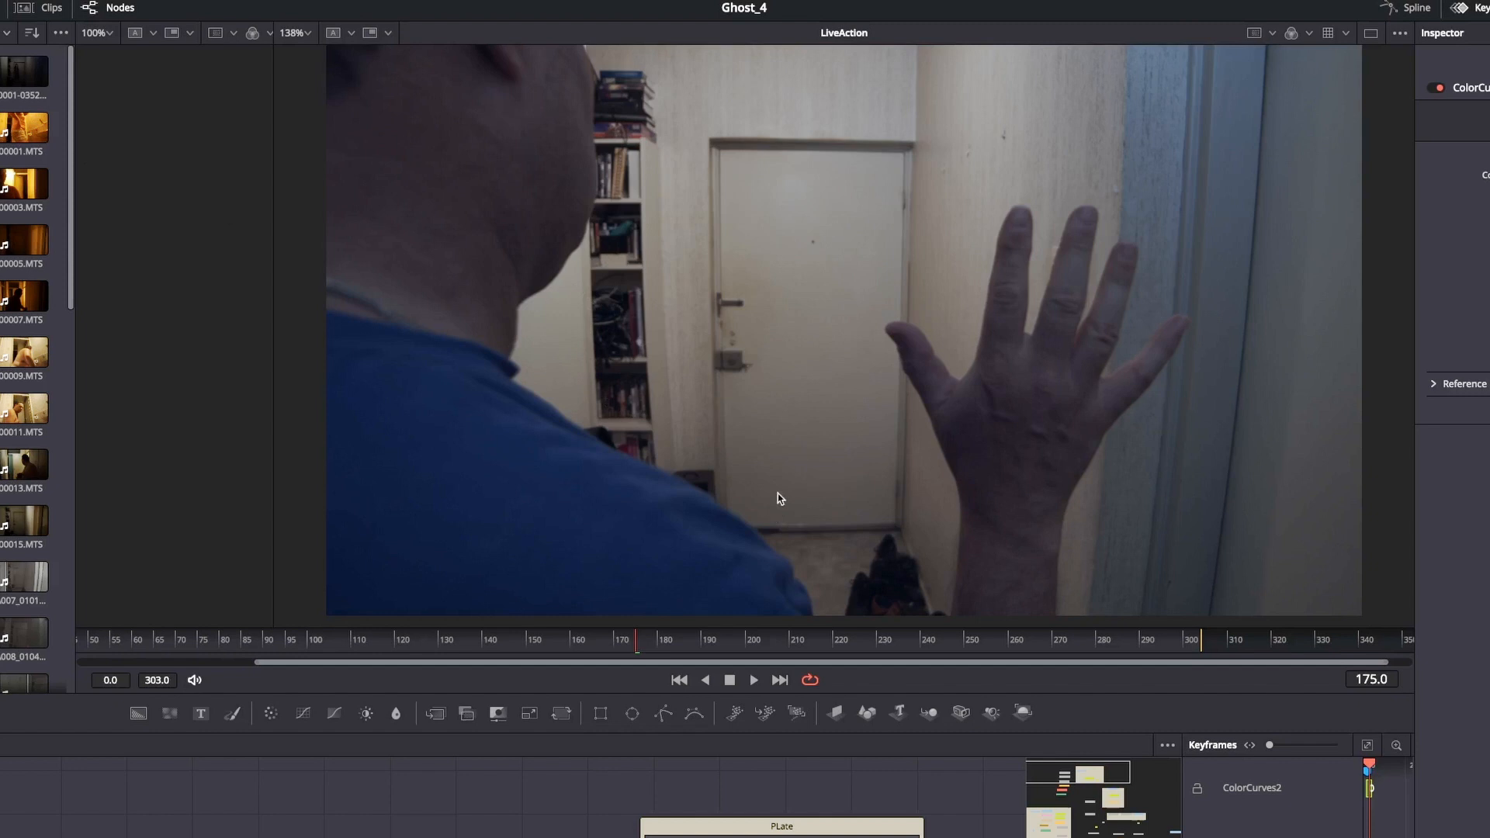
Step: Compare the RotoMatte node's output with the LiveAction plate by displaying each one in the viewer
scroll(590, 799, down, 10)
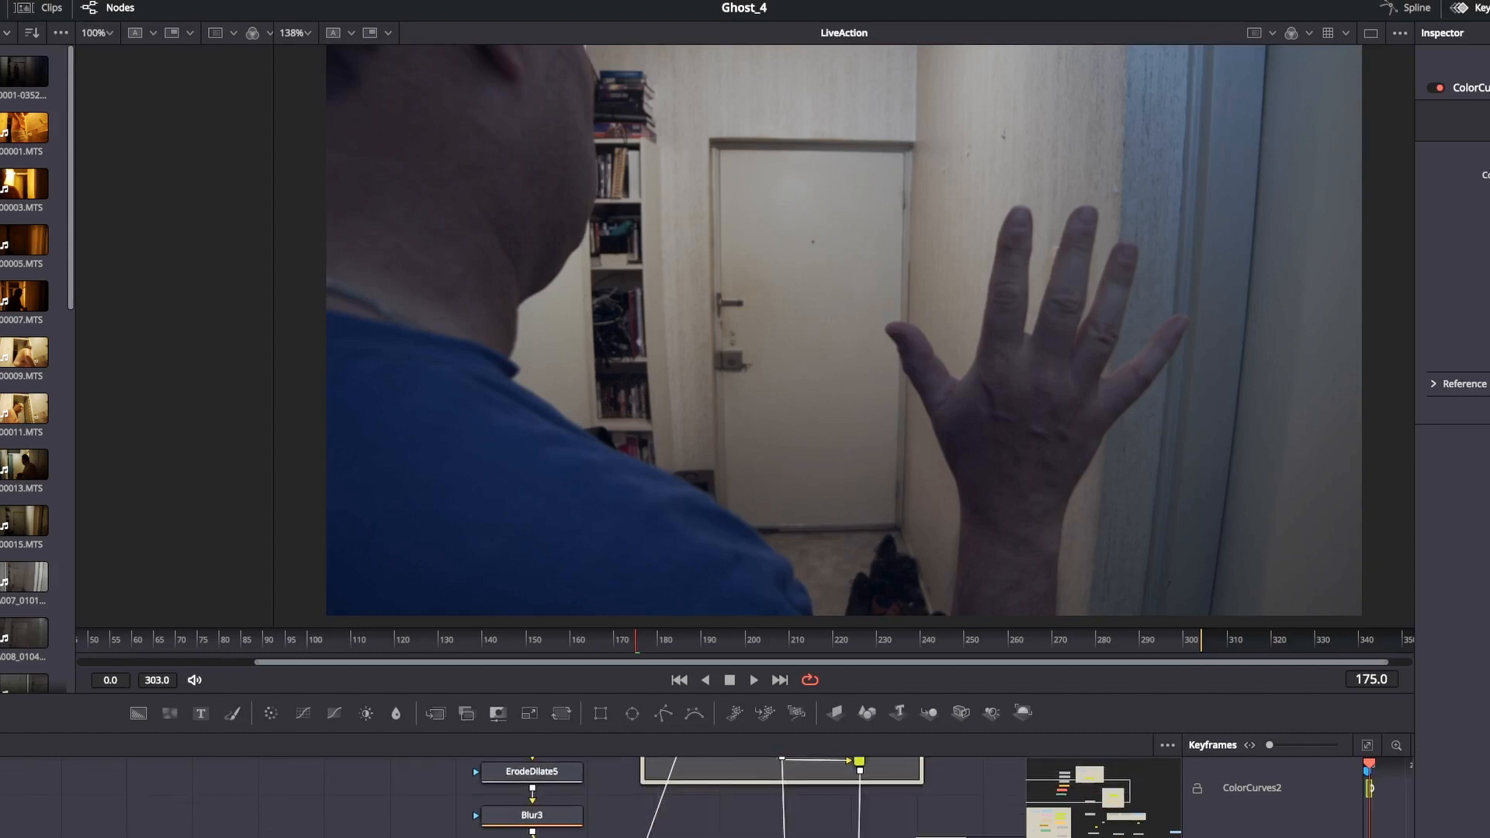
scroll(589, 799, down, 5)
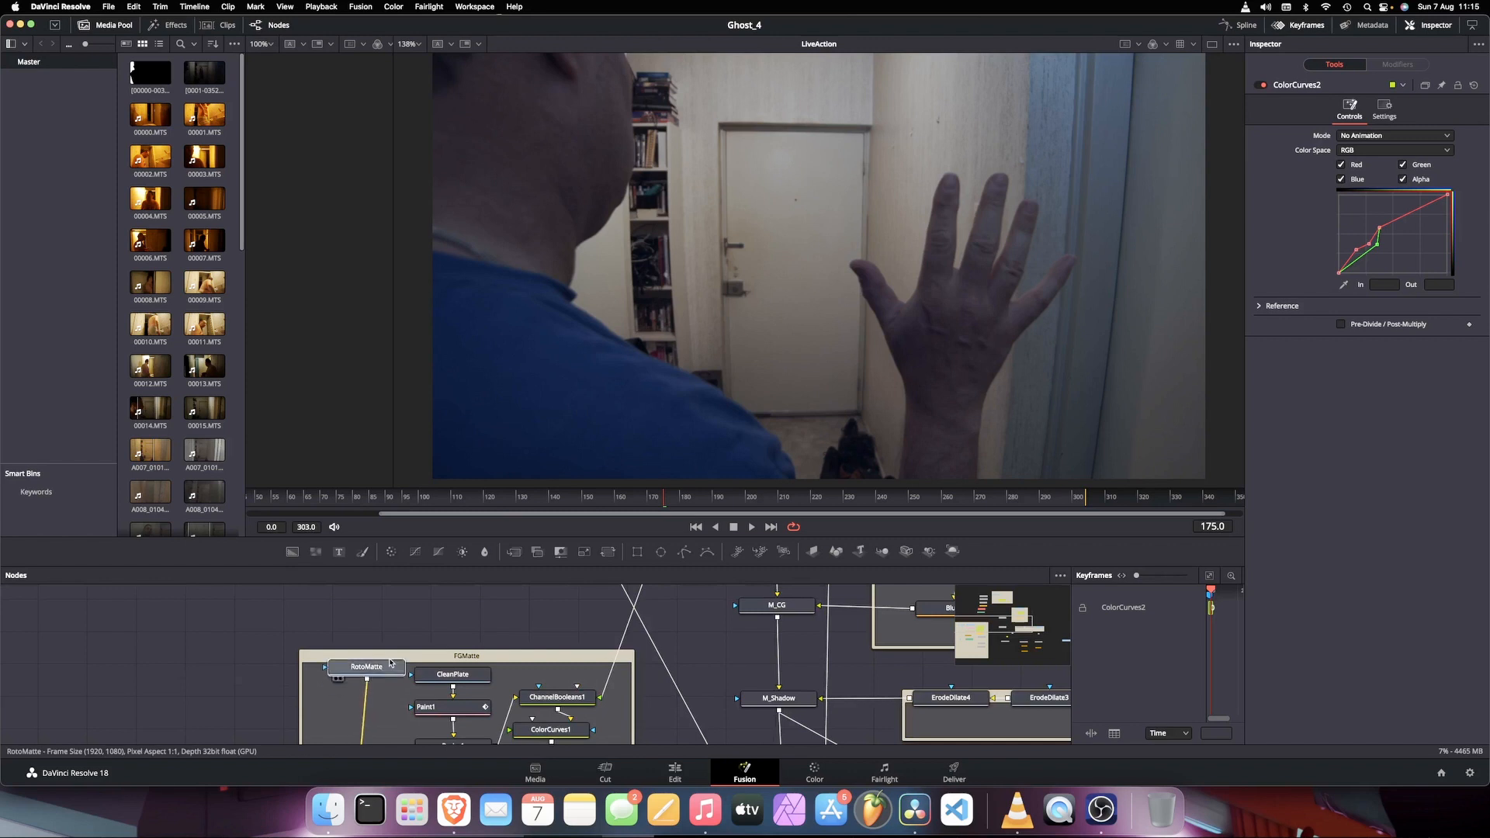
drag(390, 663, 611, 399)
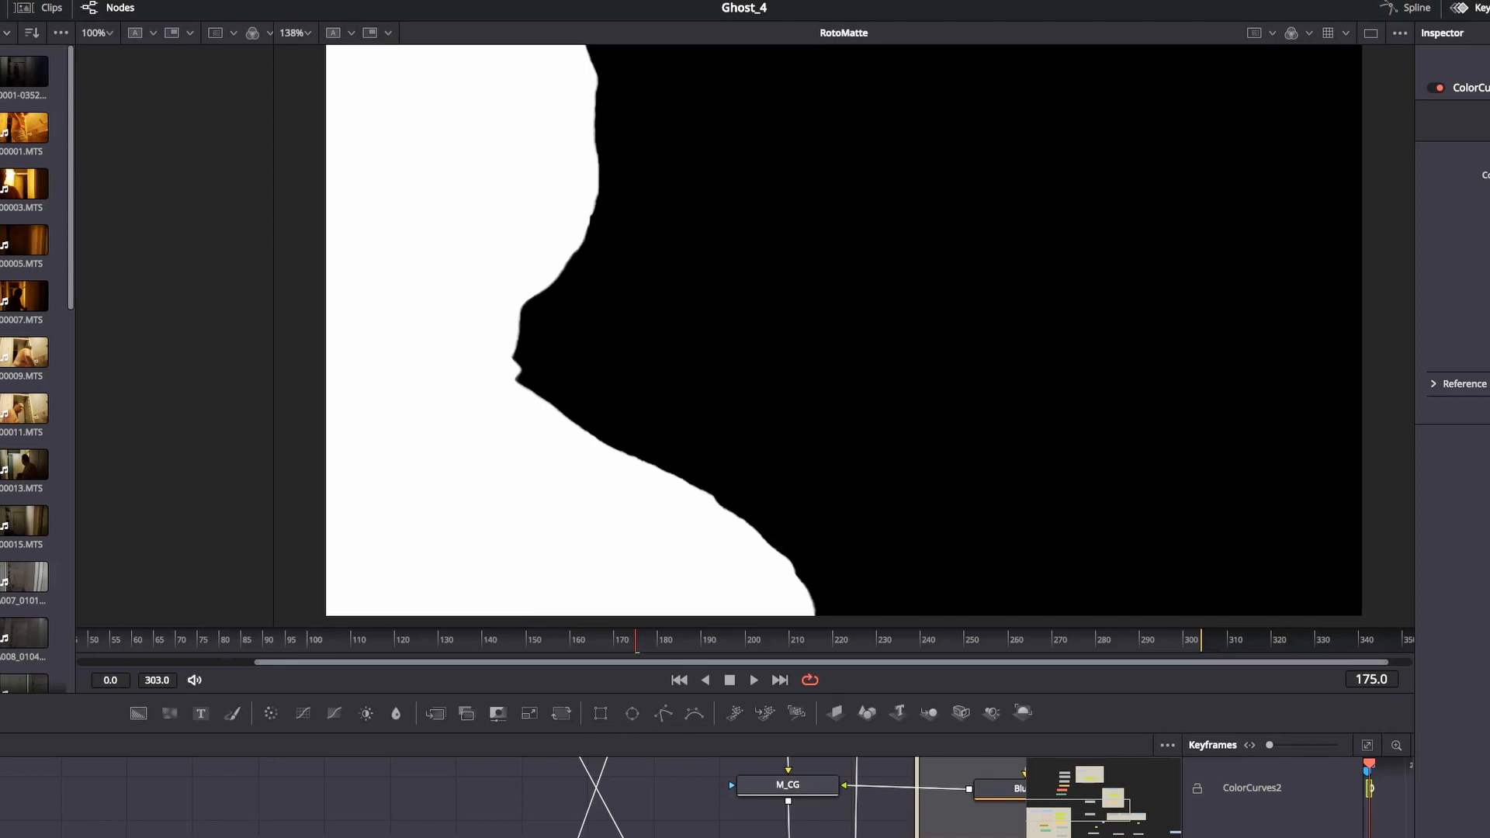
scroll(630, 835, up, 5)
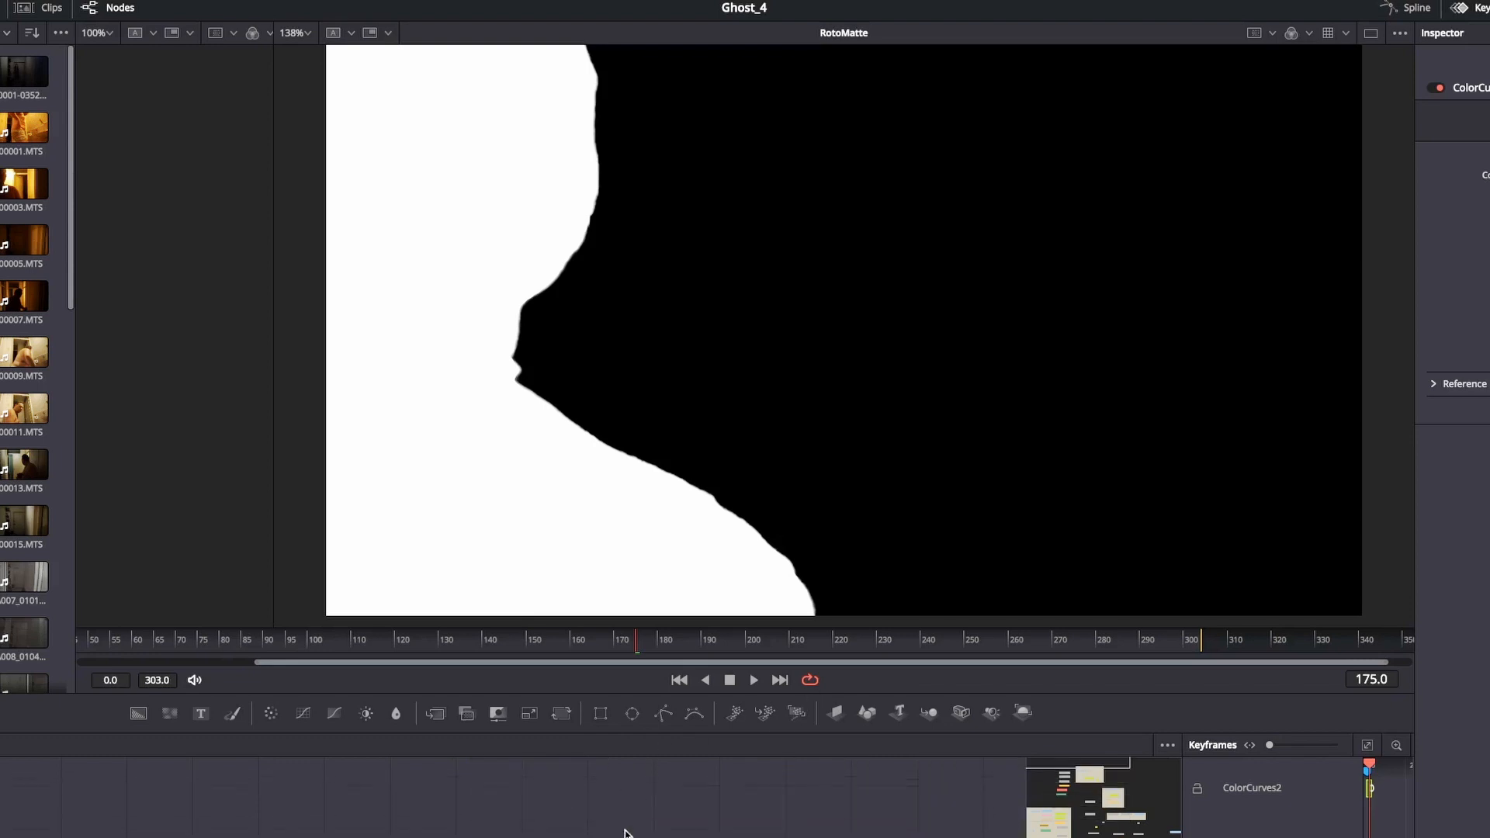
drag(687, 823, 1065, 373)
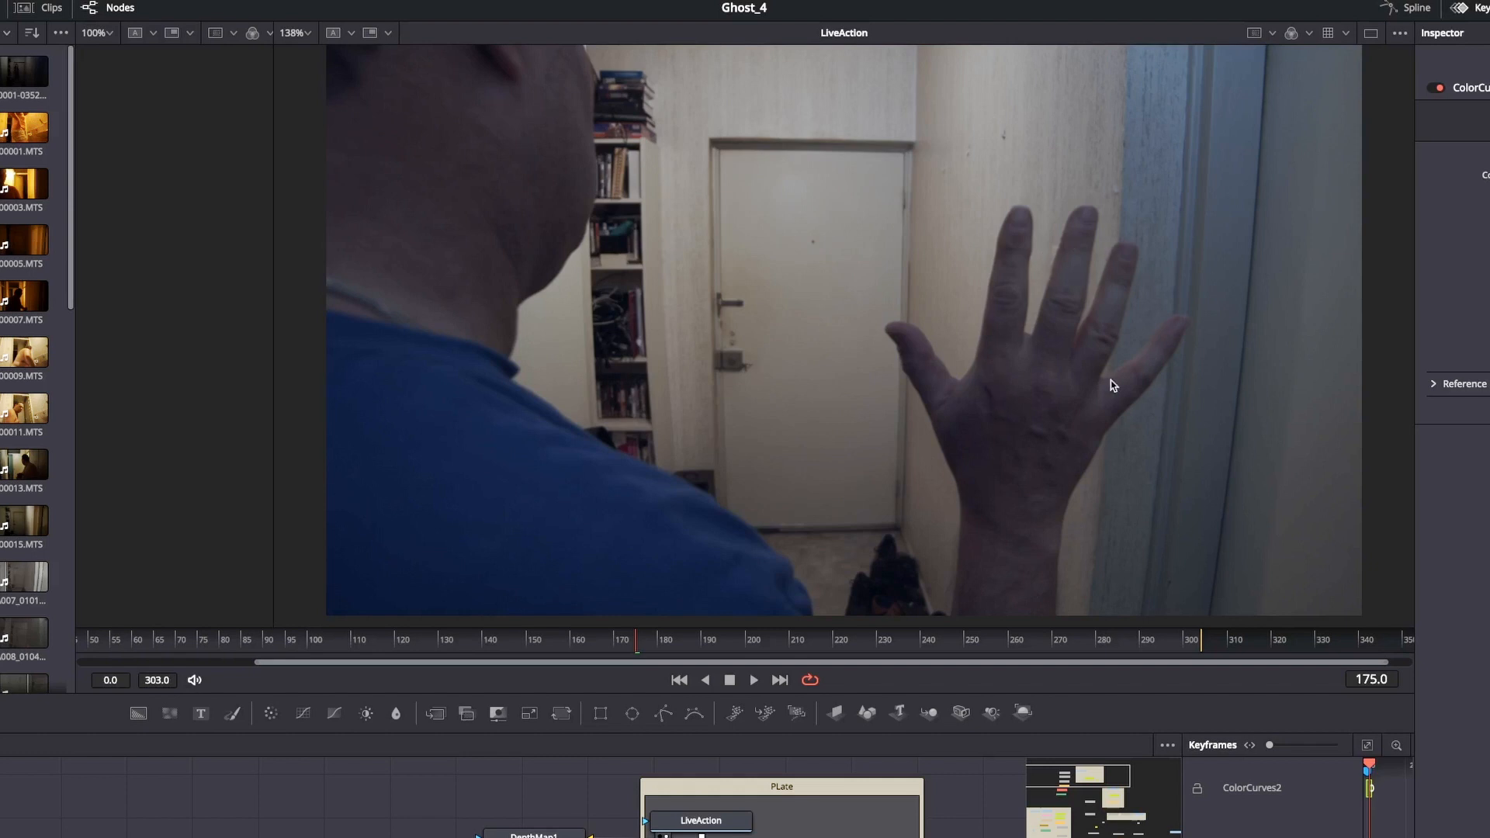
Step: Display the RotoMatte output again and switch the viewer back to the LiveAction plate
scroll(573, 826, down, 4)
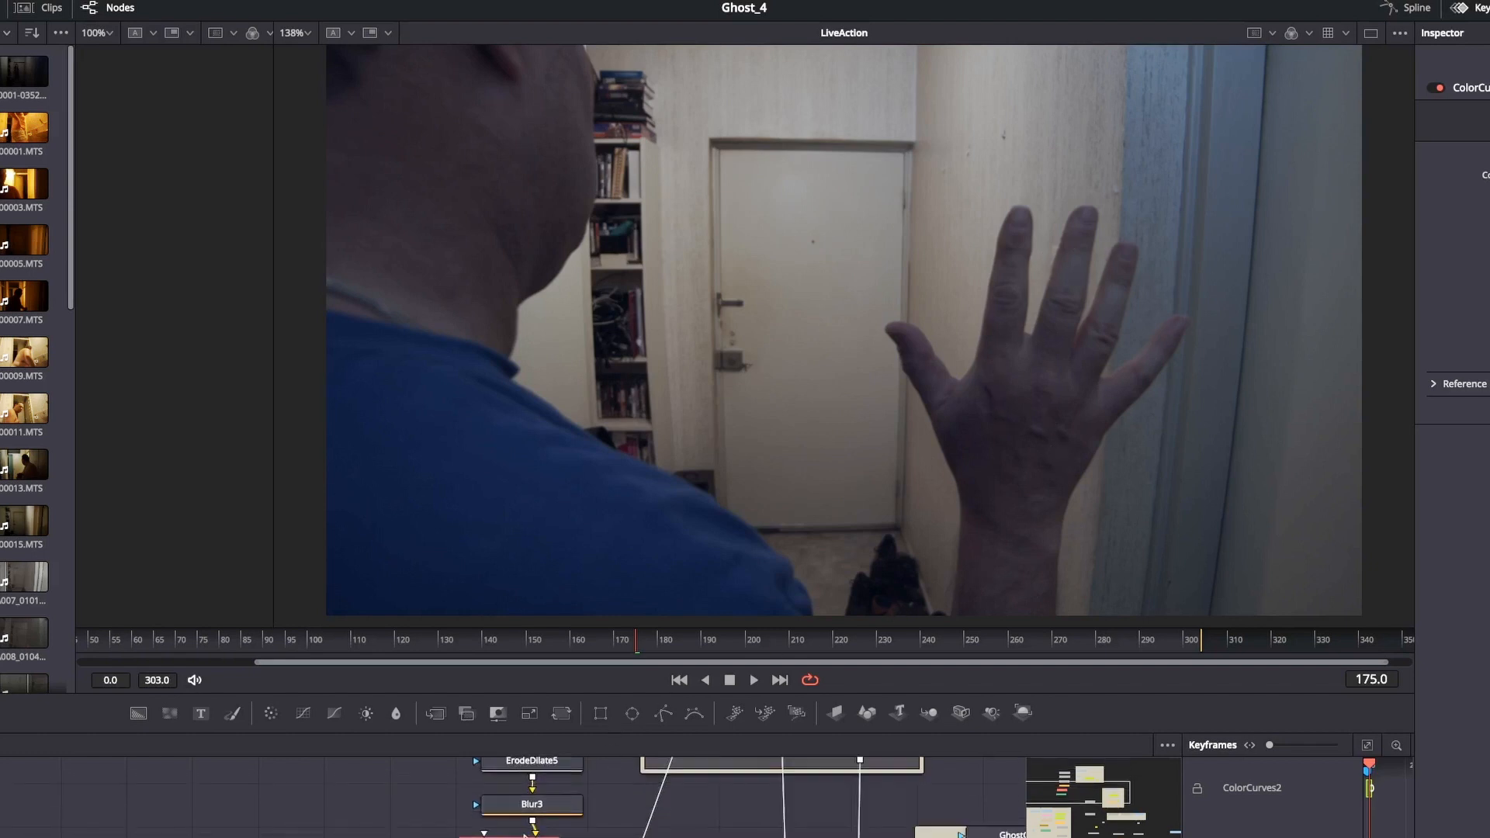
drag(574, 834, 602, 473)
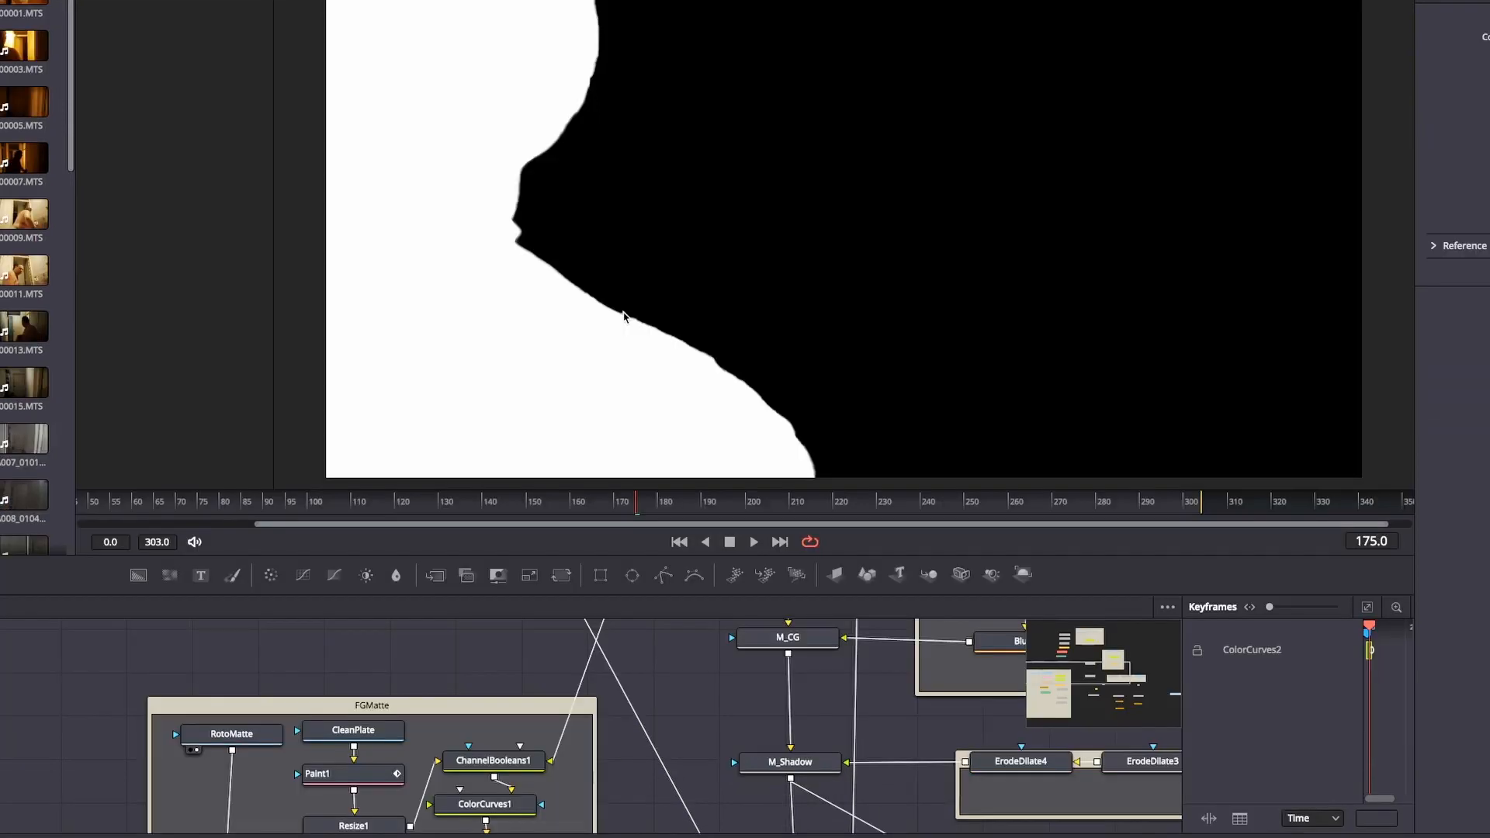
scroll(527, 679, up, 4)
scroll(527, 679, down, 1)
scroll(525, 677, down, 4)
scroll(486, 692, up, 5)
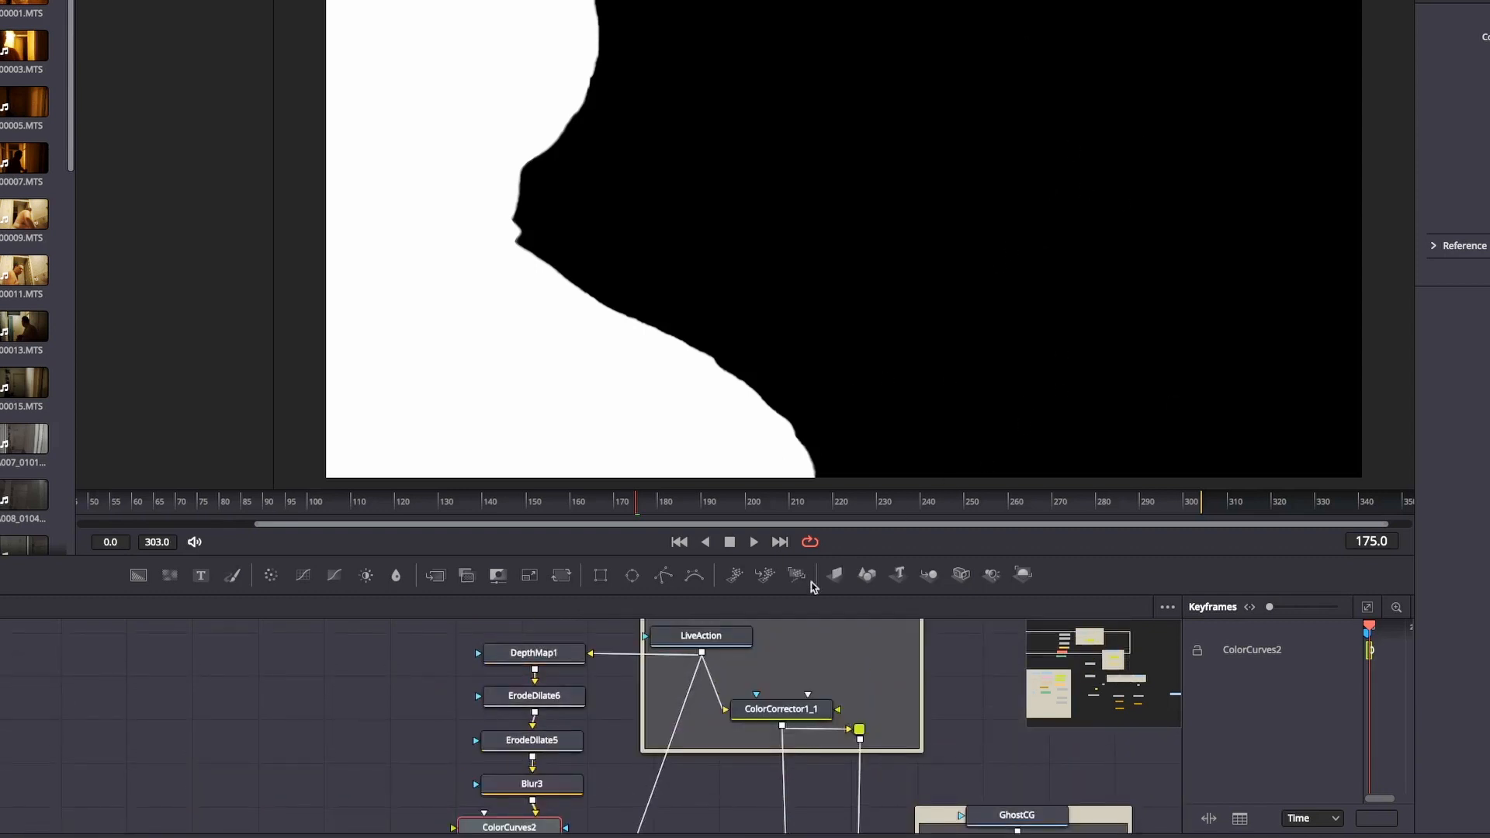
key(2)
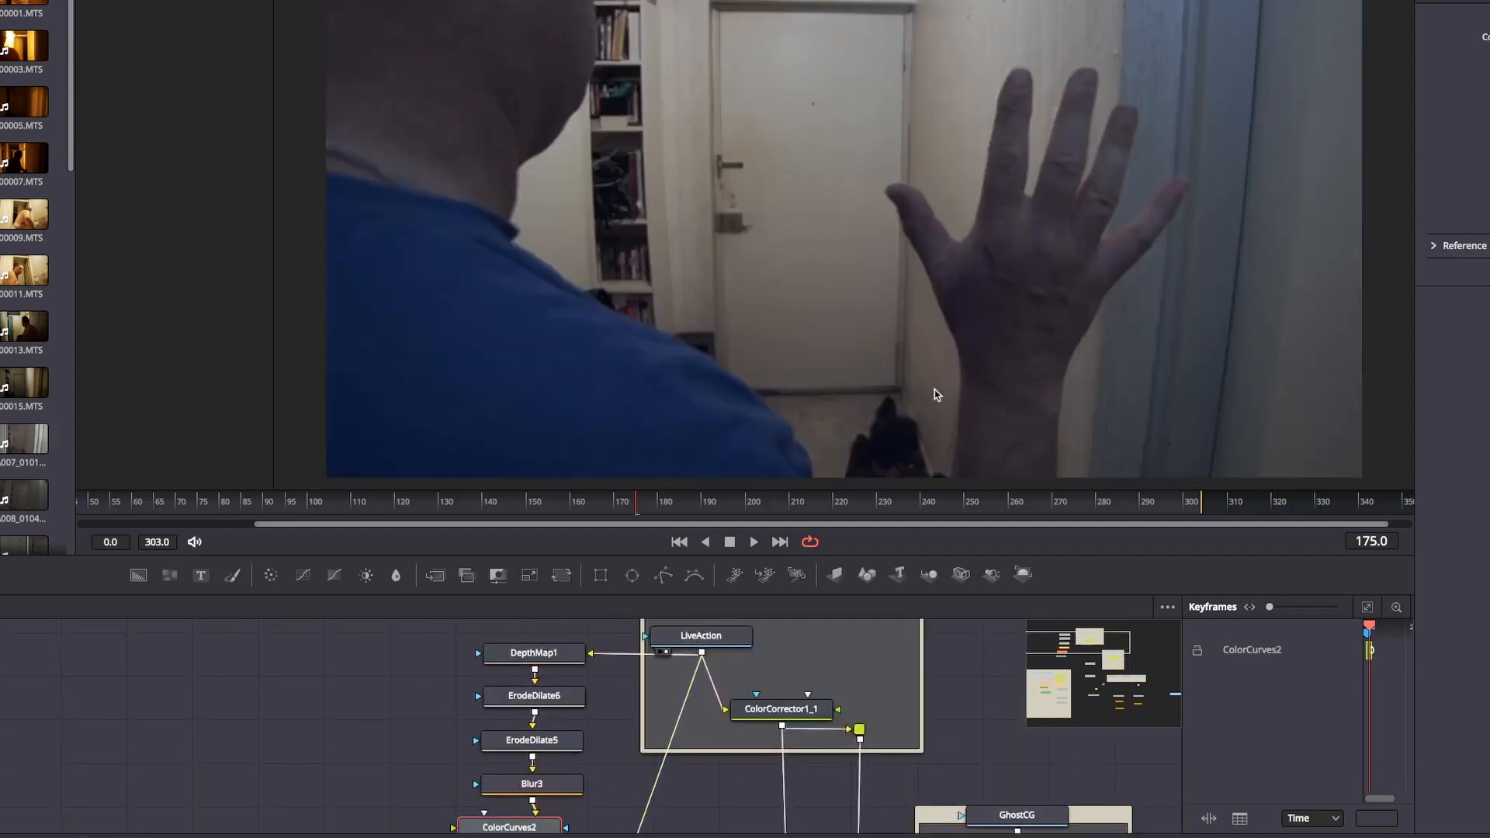
Step: Select the DepthMap1 node and display its output in the viewer
scroll(508, 820, up, 2)
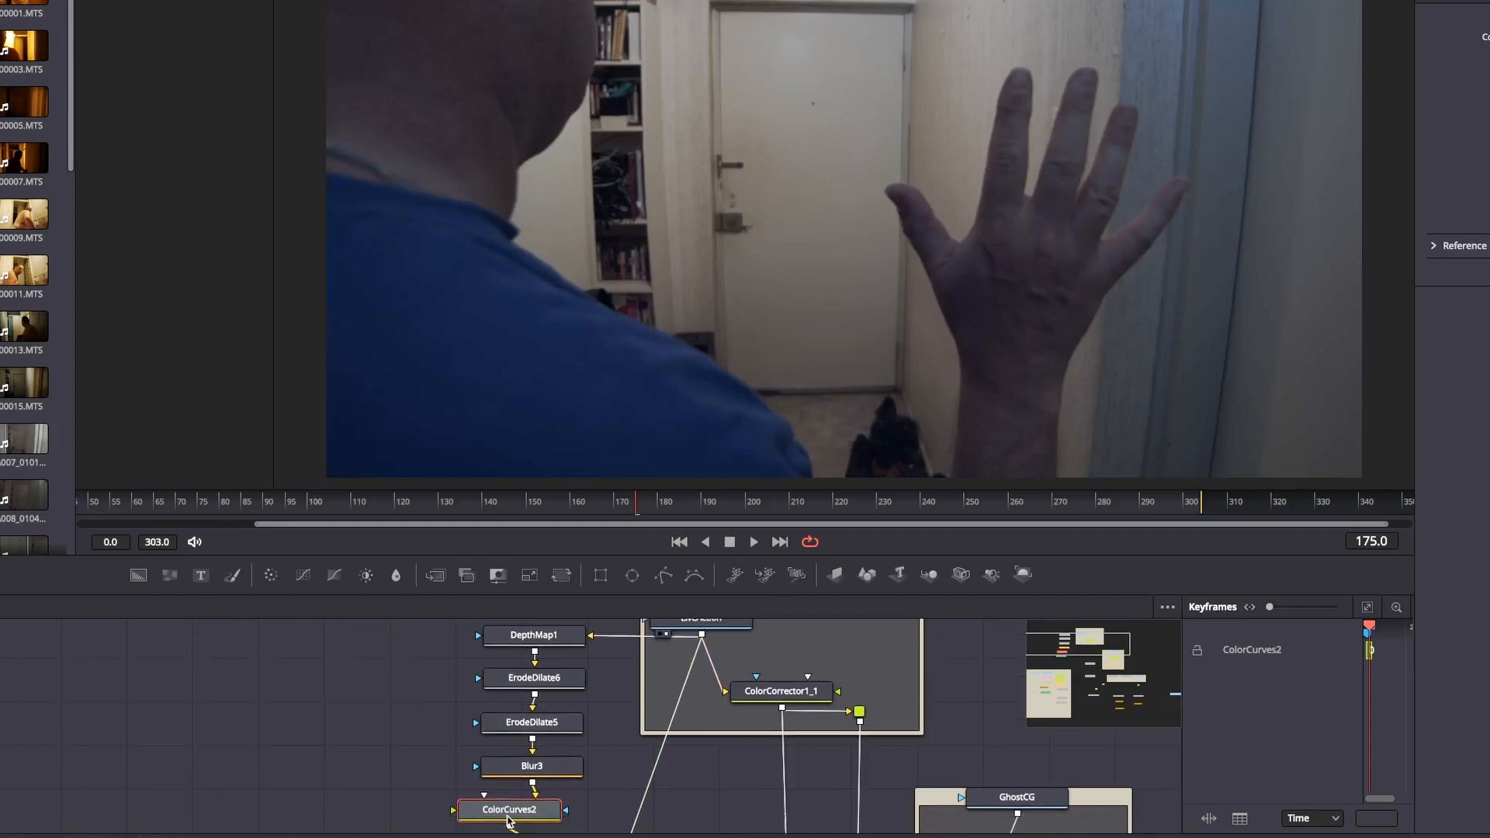
click(534, 706)
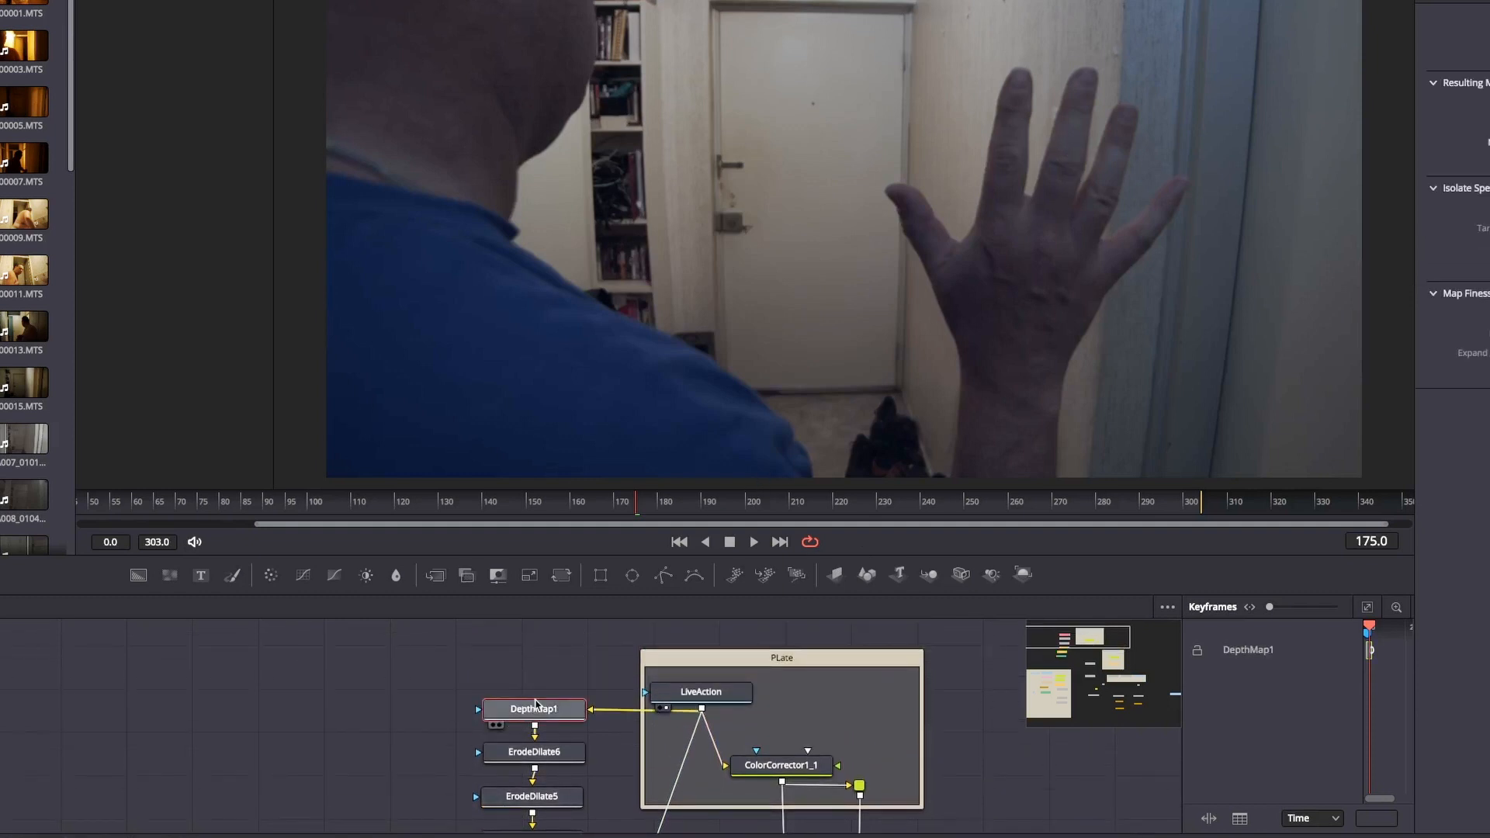
drag(534, 704, 561, 376)
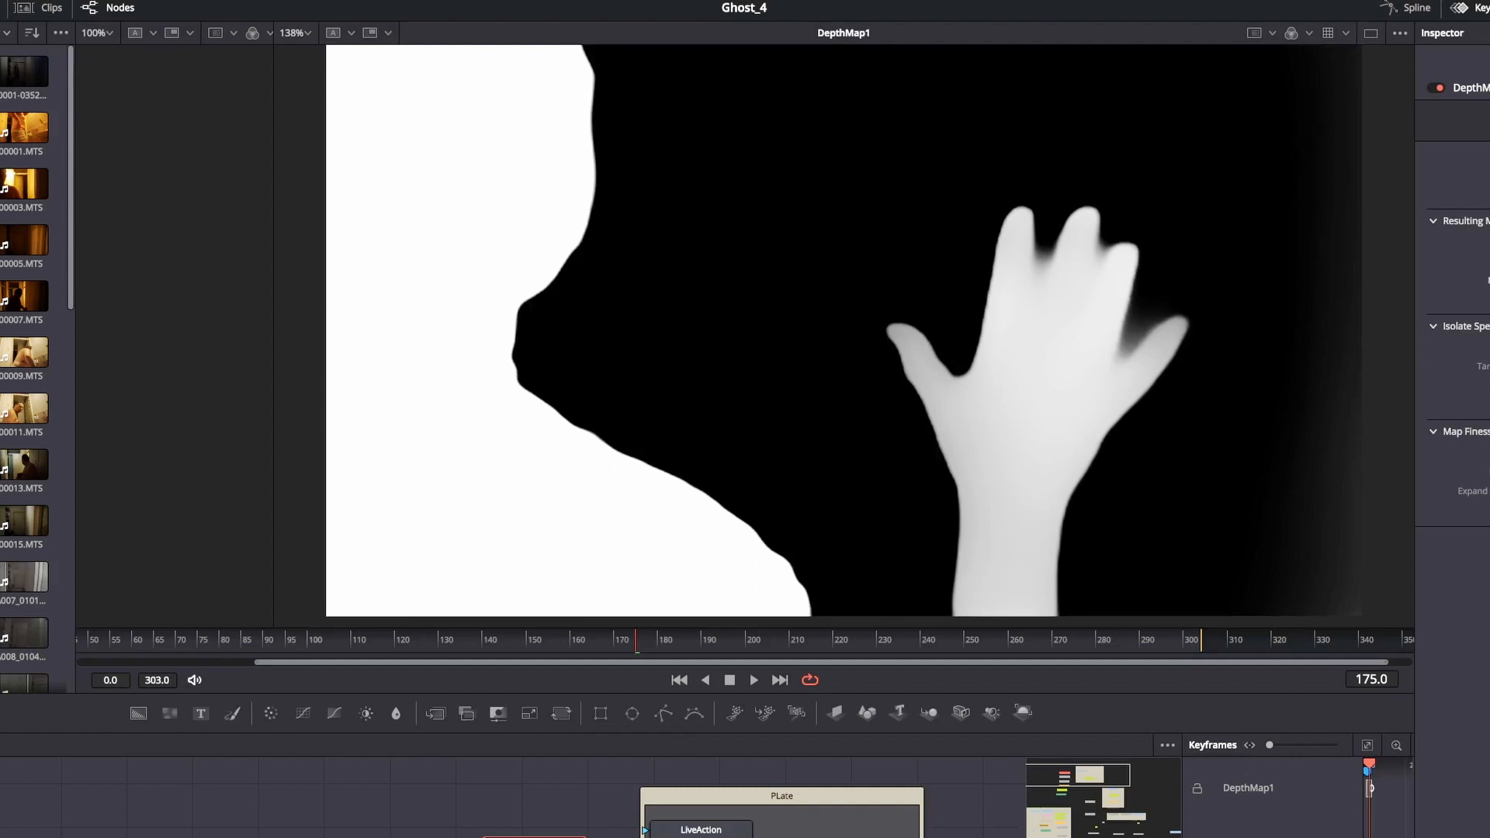
Step: View the outputs of ErodeDilate6, ErodeDilate5, ColorCurves2 and LumaKeyer2 one after another down the depth matte chain
key(2)
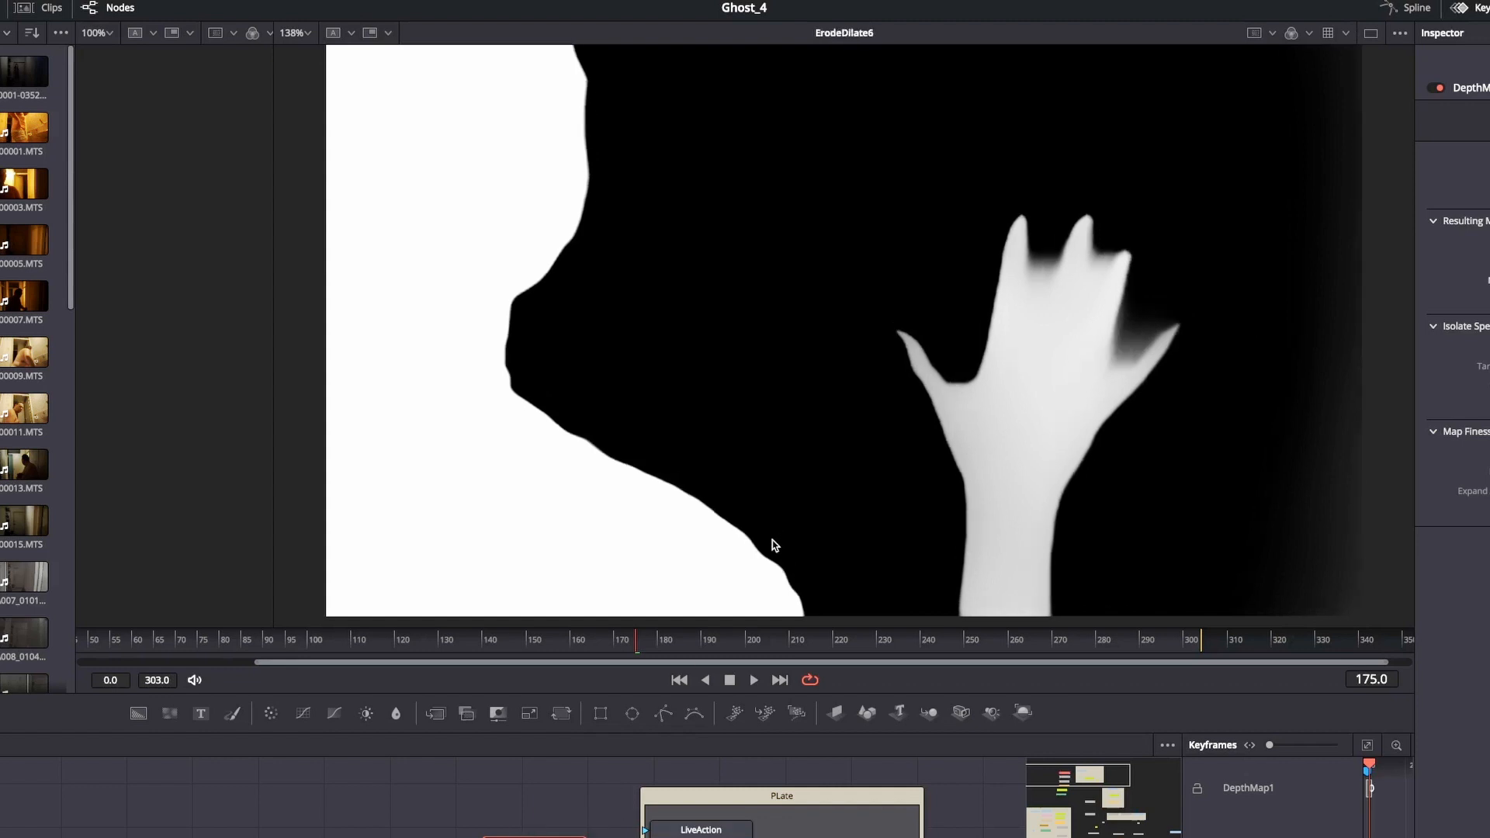
scroll(536, 826, down, 2)
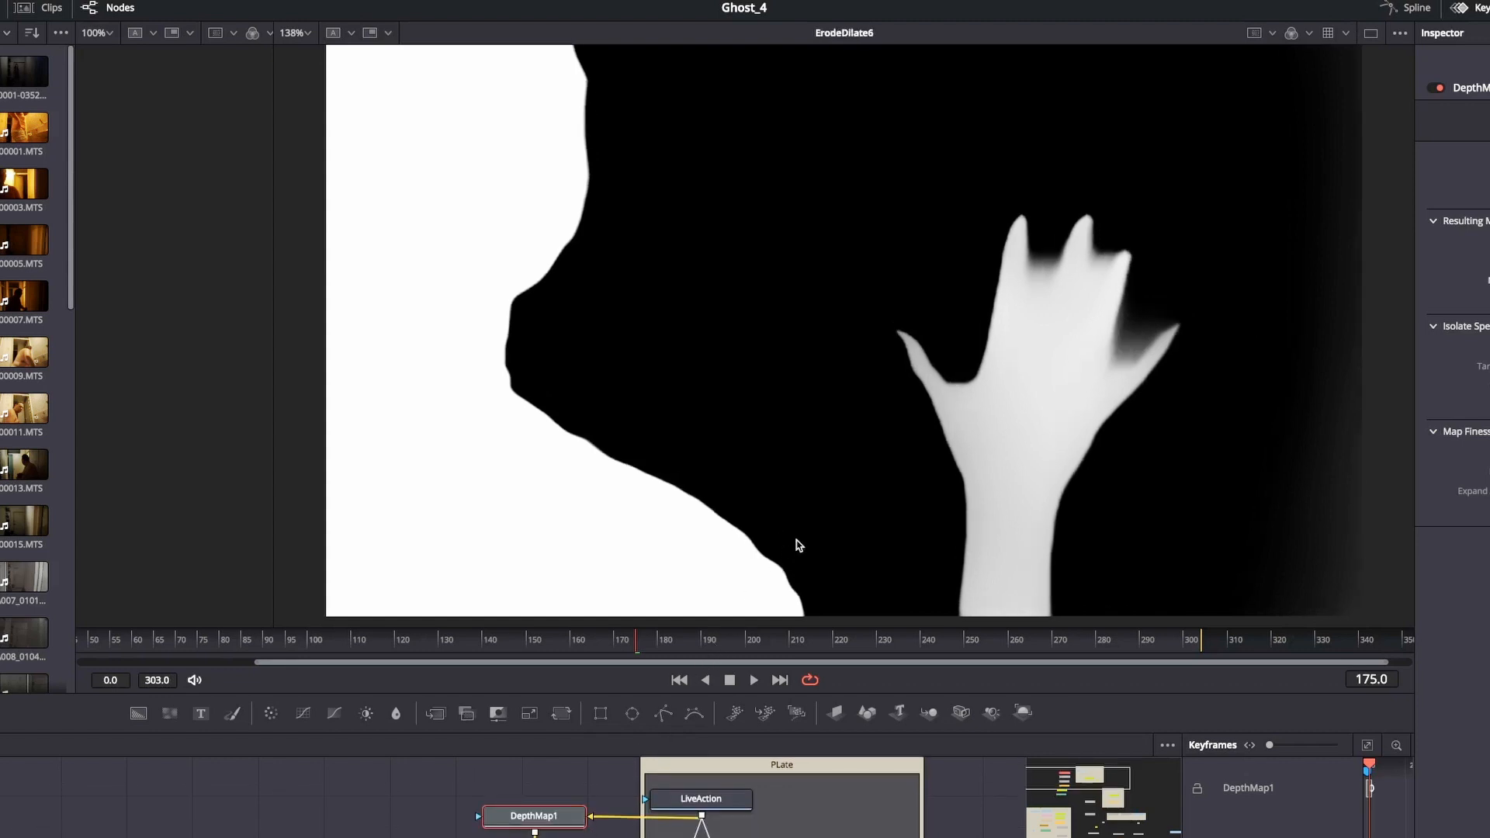
key(2)
scroll(880, 497, down, 2)
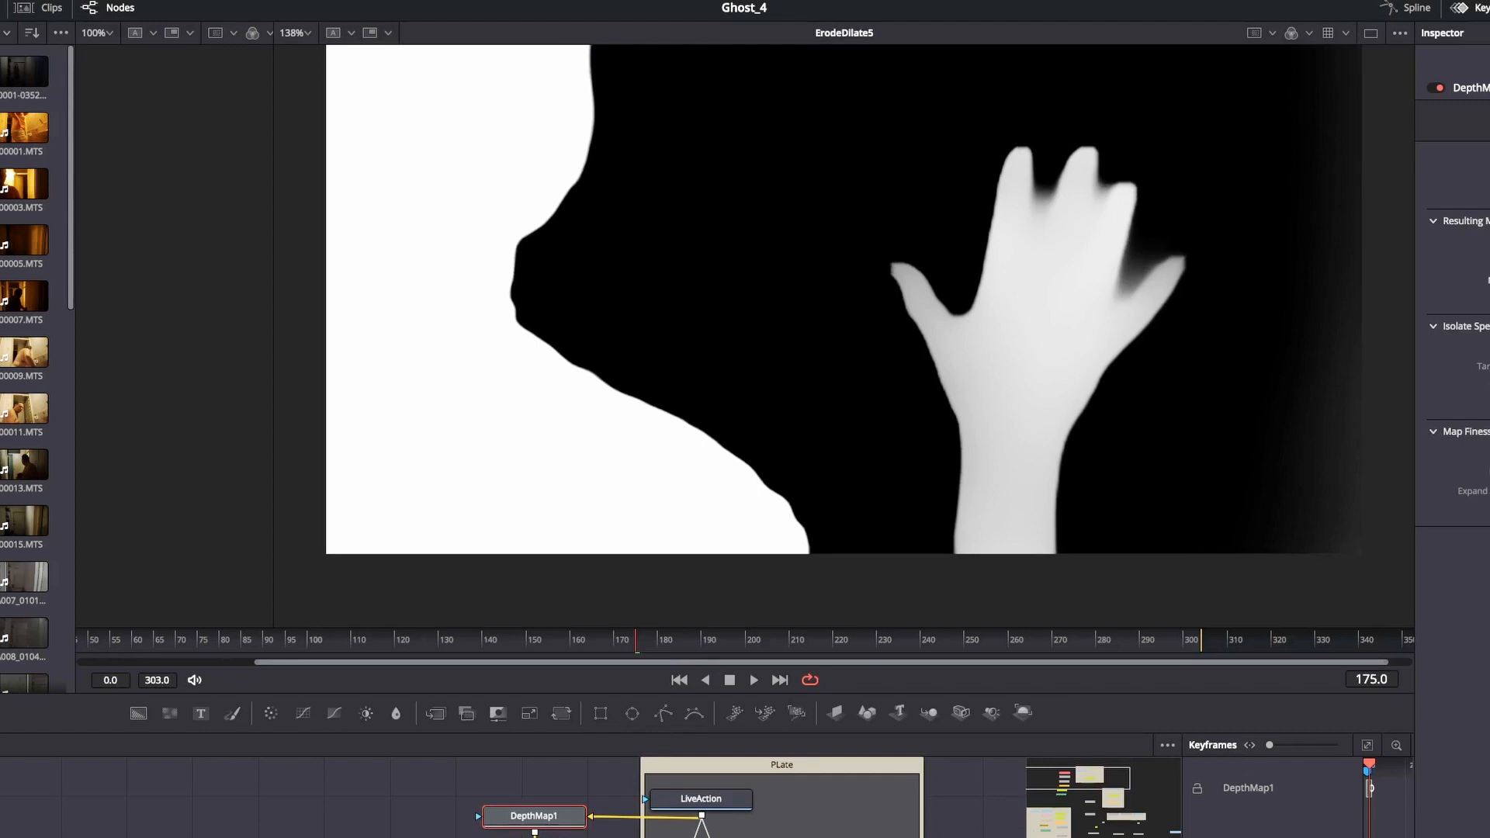
scroll(535, 824, down, 8)
scroll(535, 824, up, 2)
drag(526, 834, 882, 445)
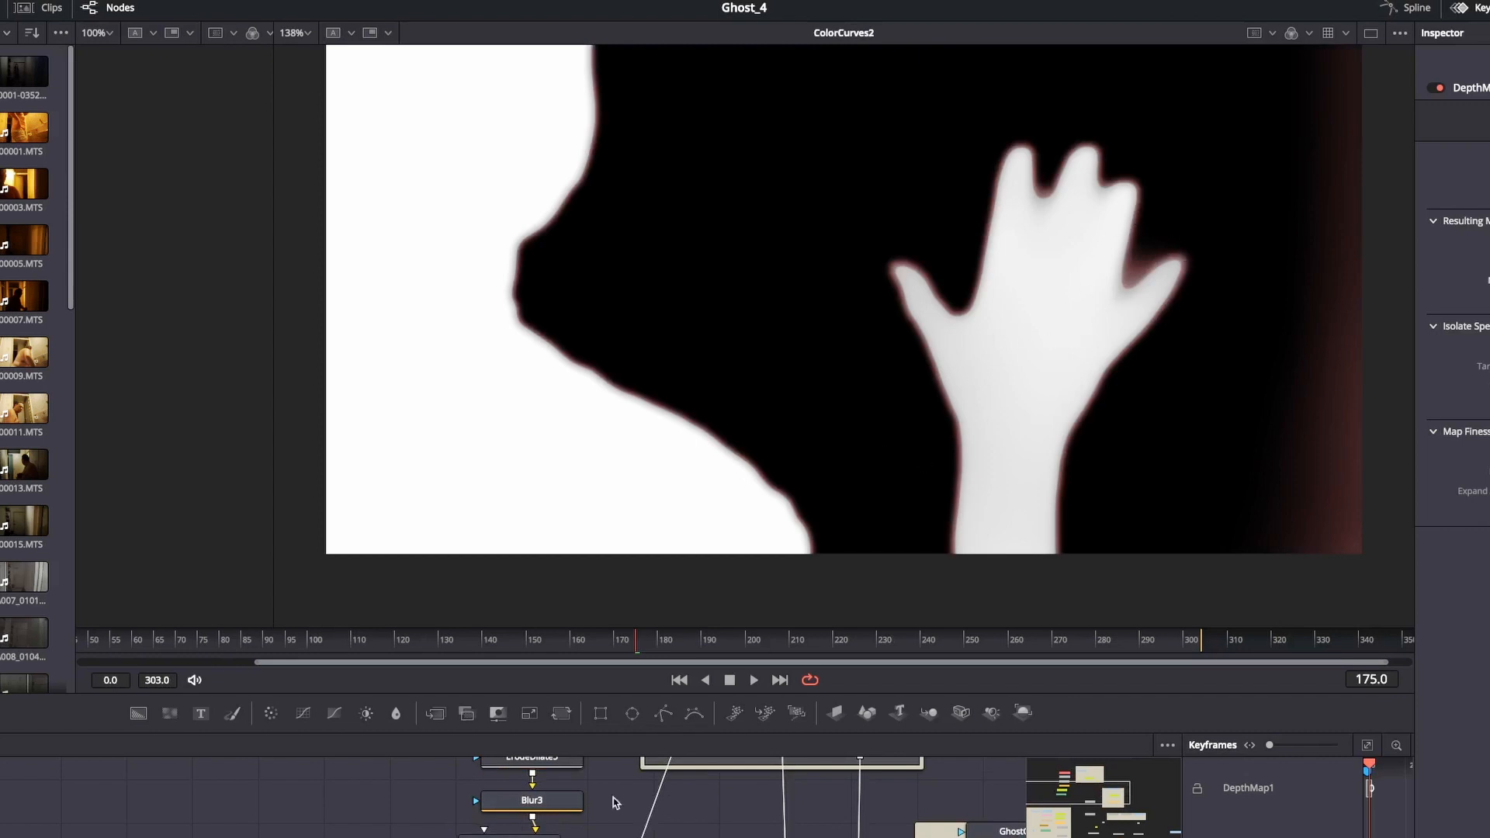
drag(524, 835, 851, 393)
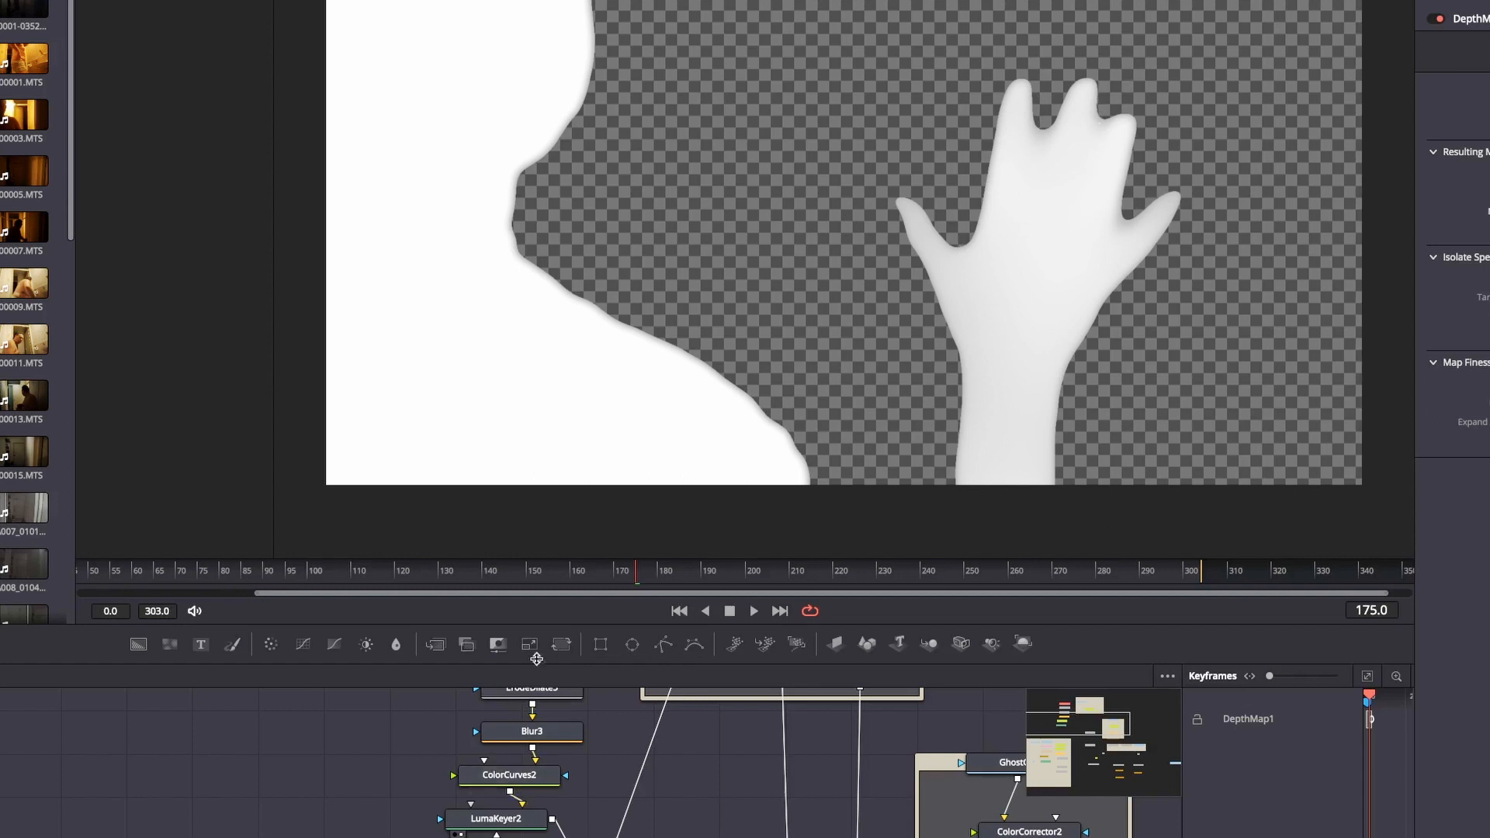
Step: Show the DepthMap1 output in the viewer and lower its Far Limit to 0.0
scroll(547, 784, up, 5)
drag(551, 823, 543, 837)
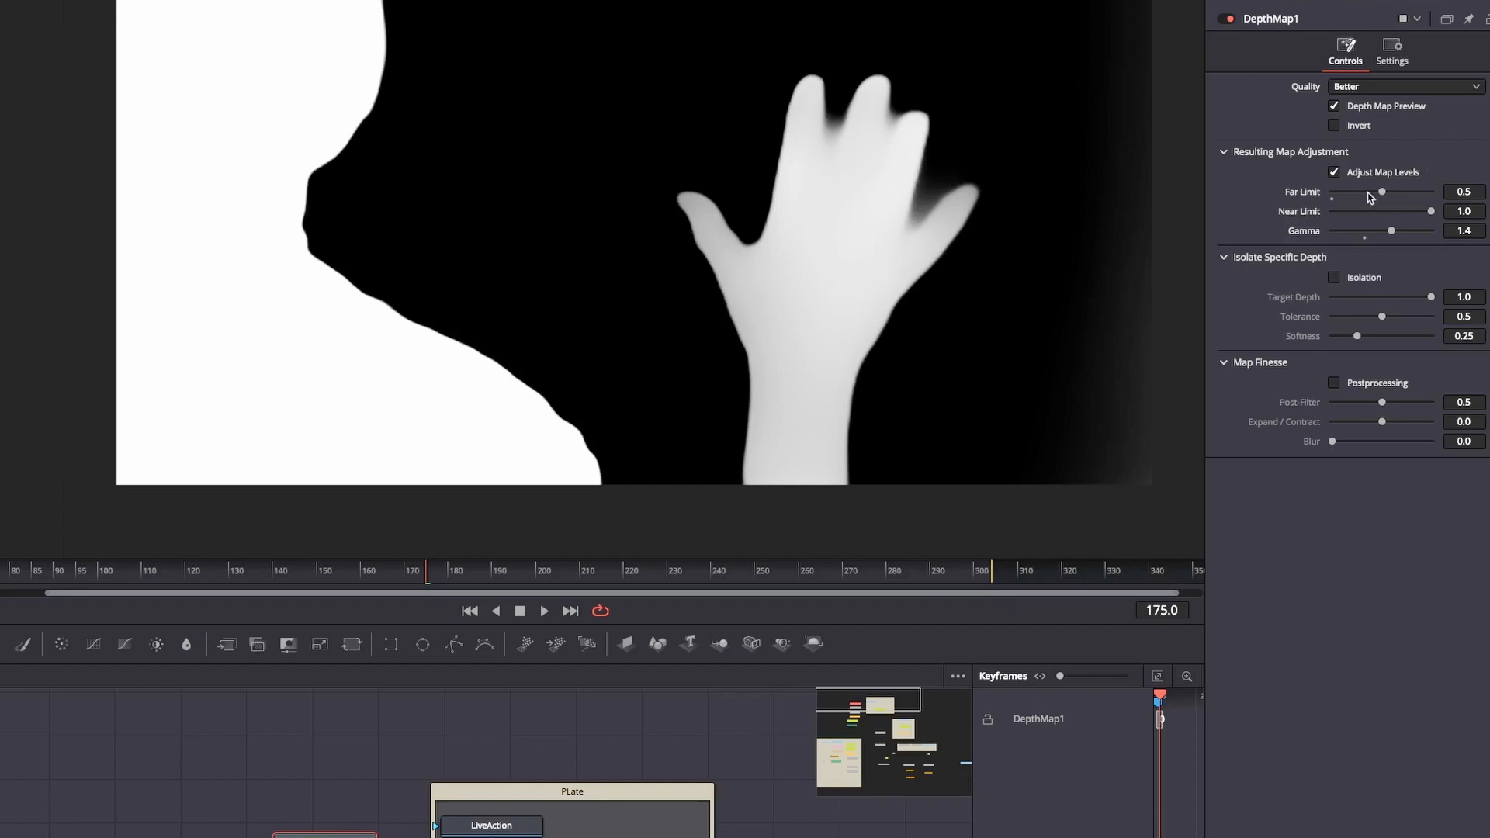
click(1370, 192)
click(1361, 192)
click(1350, 191)
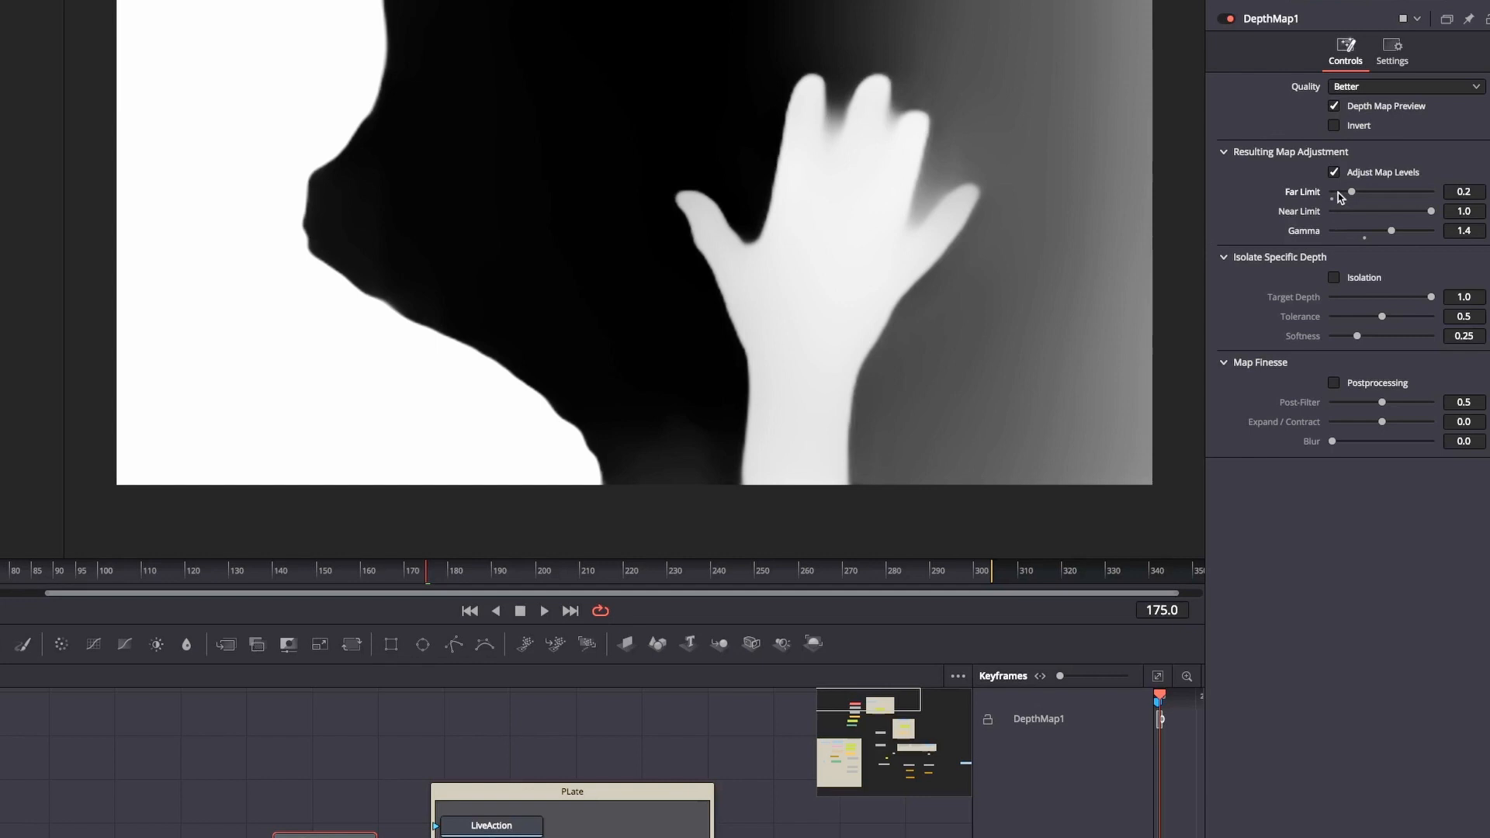
drag(1338, 192, 1328, 195)
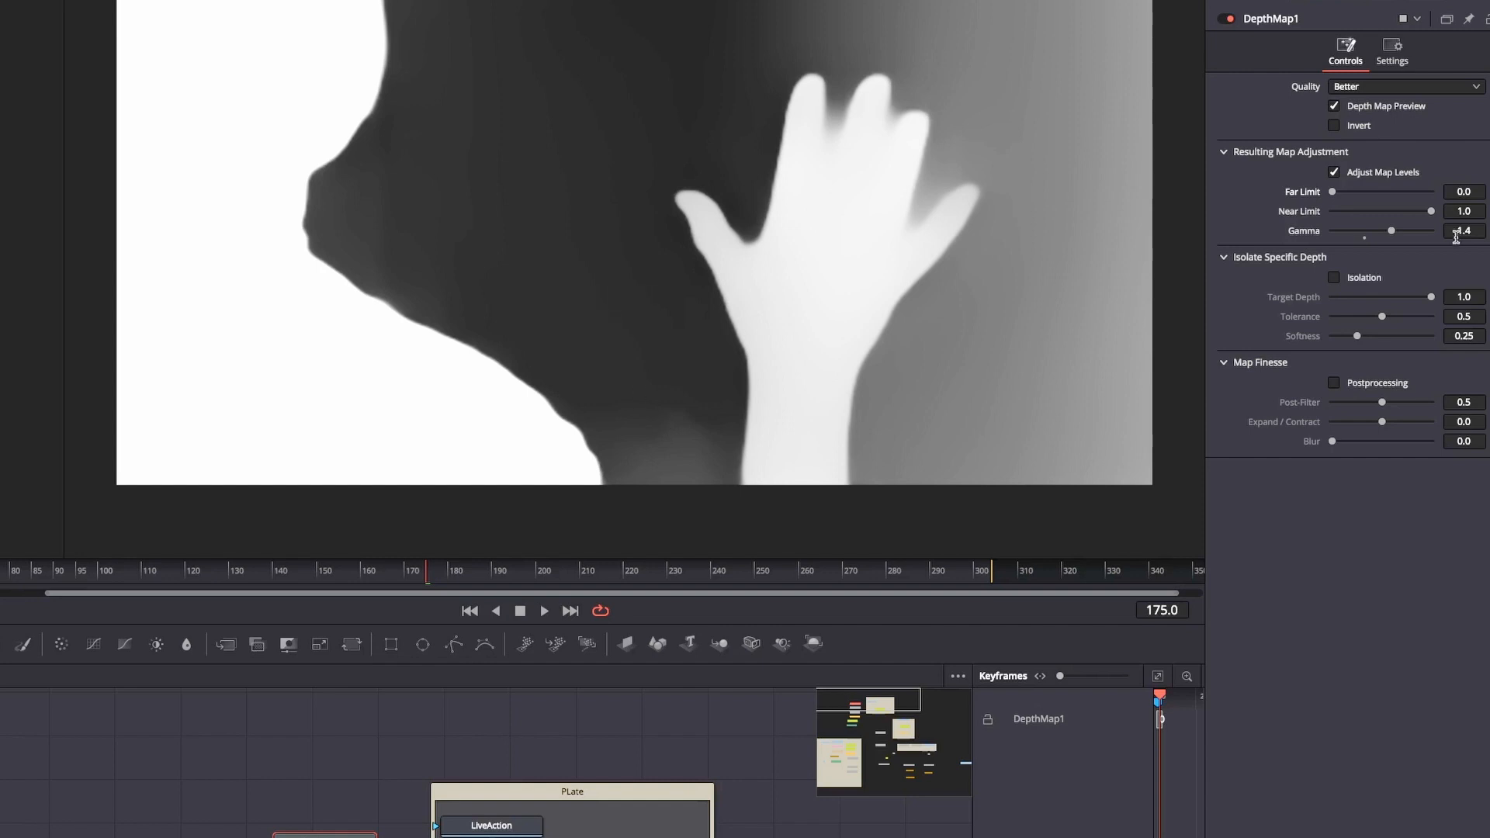
Step: Set DepthMap1's Far Limit to 0.5
click(1458, 193)
key(BackSpace)
key(BackSpace)
key(BackSpace)
text(0.5)
key(Tab)
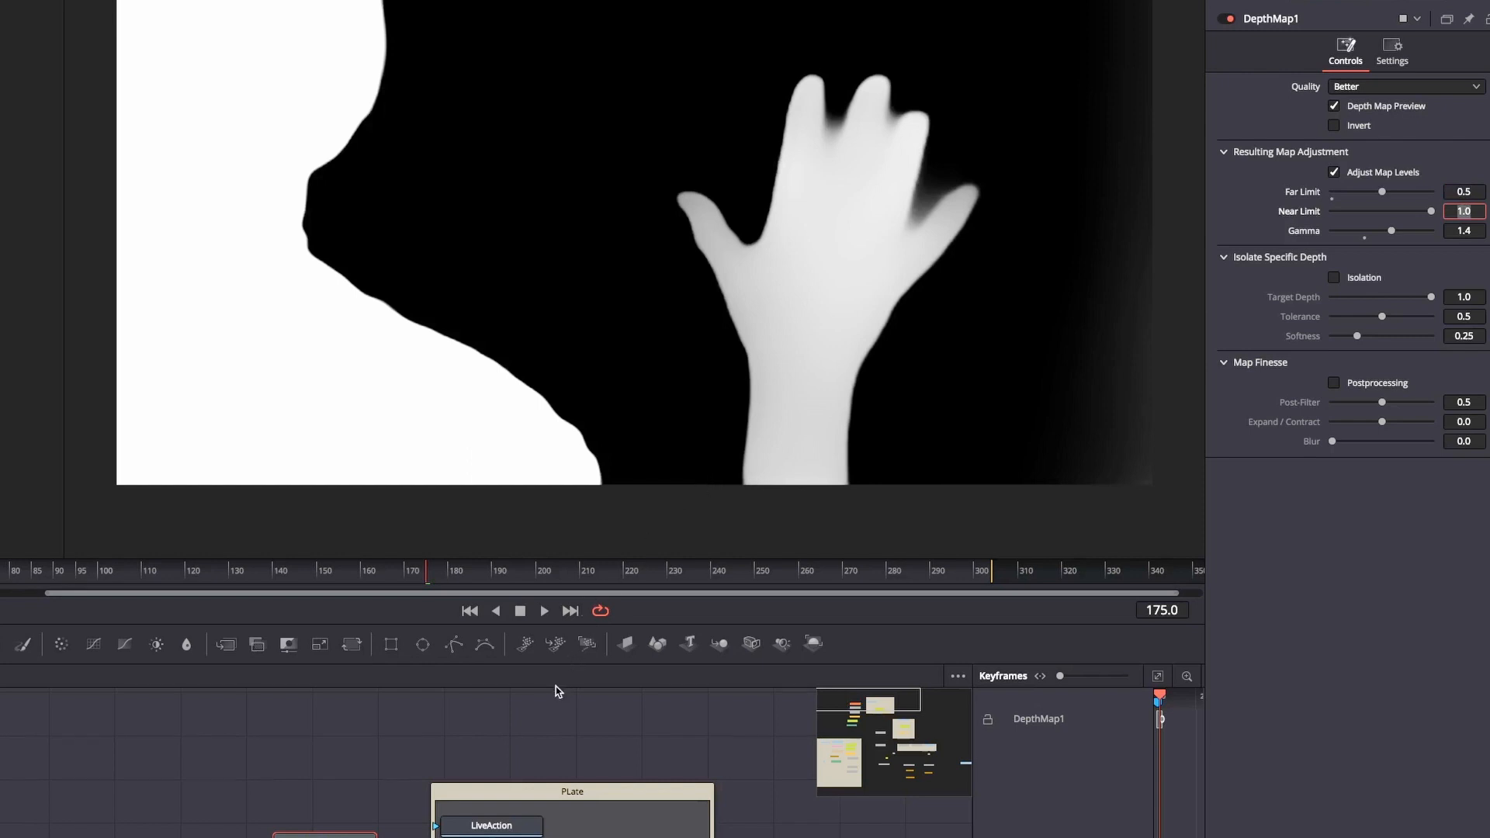
Step: Display the ColorCurves2 output in the viewer to check the refined depth matte
scroll(524, 734, down, 3)
scroll(524, 734, down, 4)
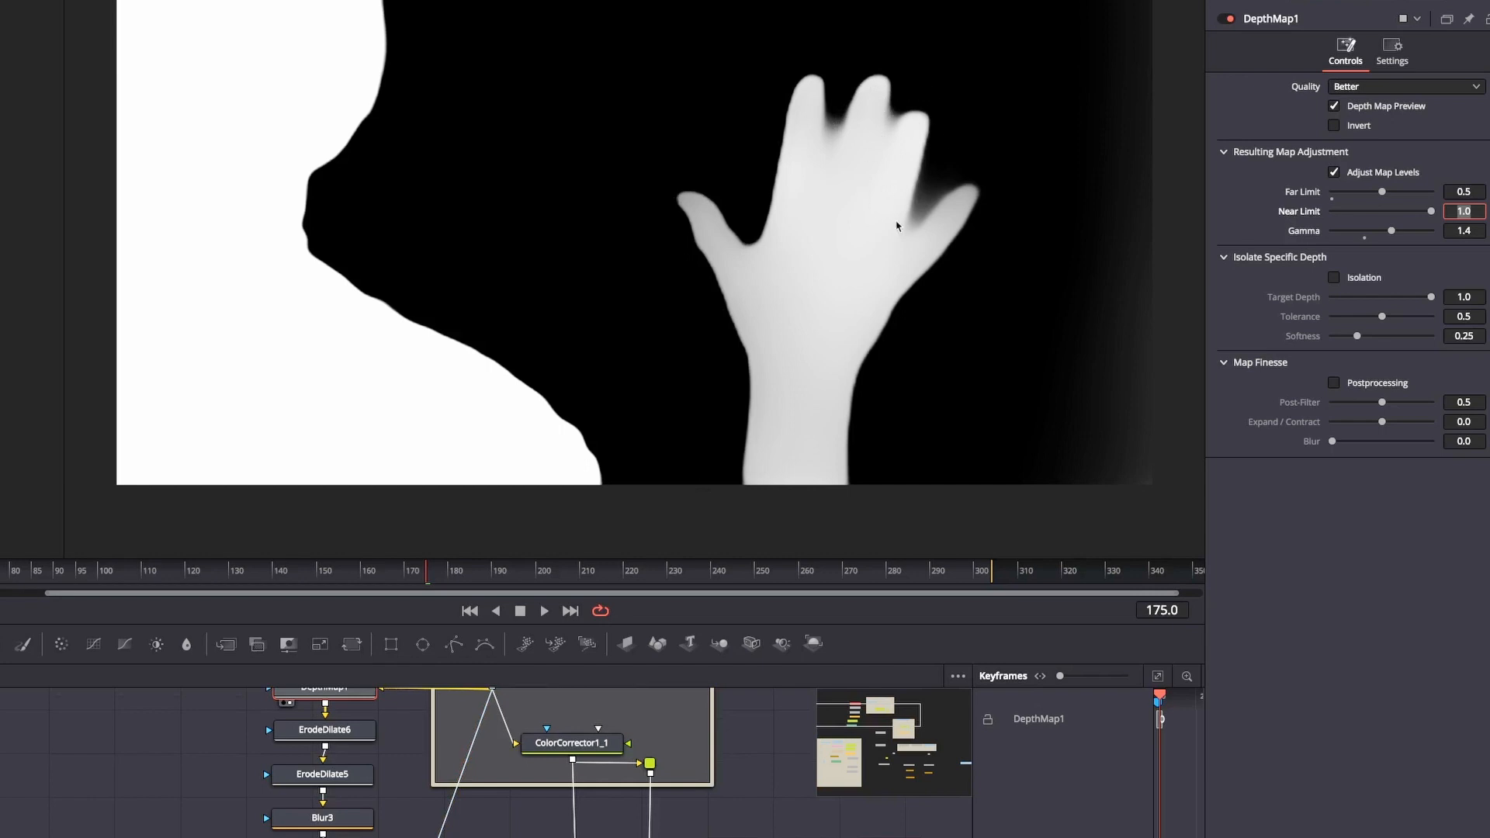
click(290, 837)
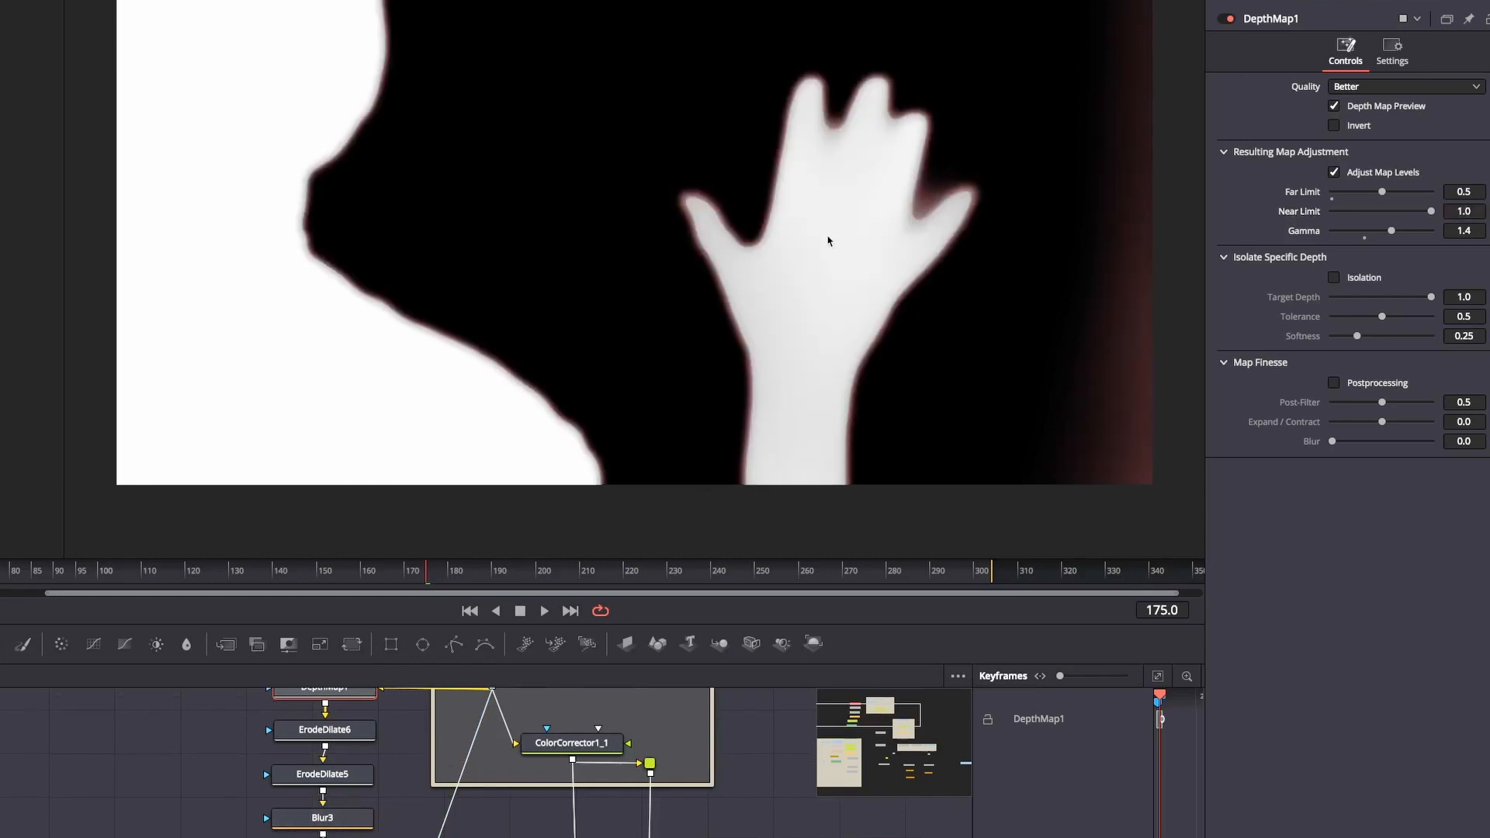
Step: Display the final composite from the MediaOut1 node in the viewer
scroll(795, 284, down, 3)
scroll(532, 788, down, 4)
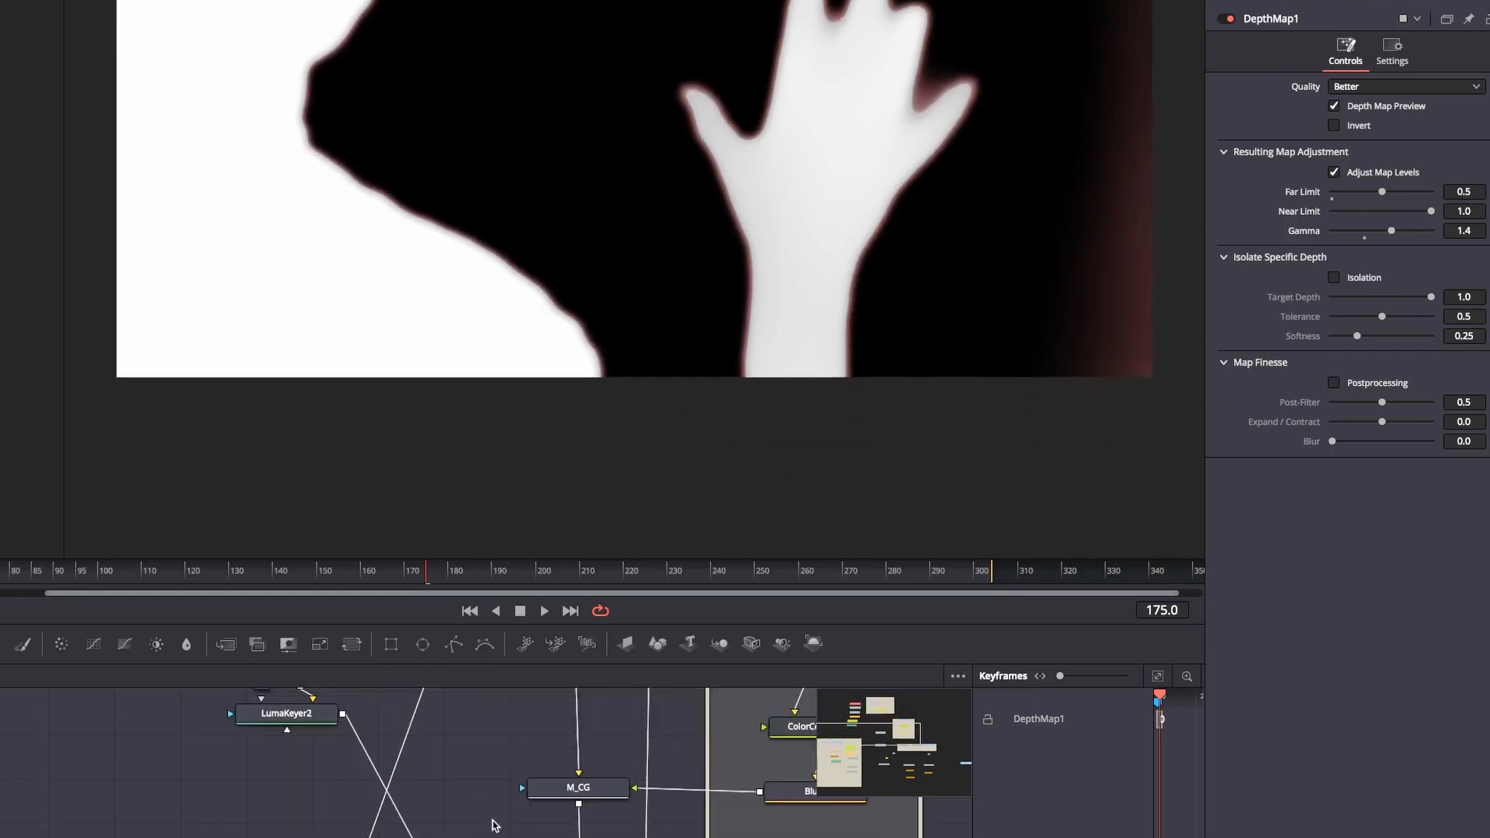
scroll(491, 824, up, 2)
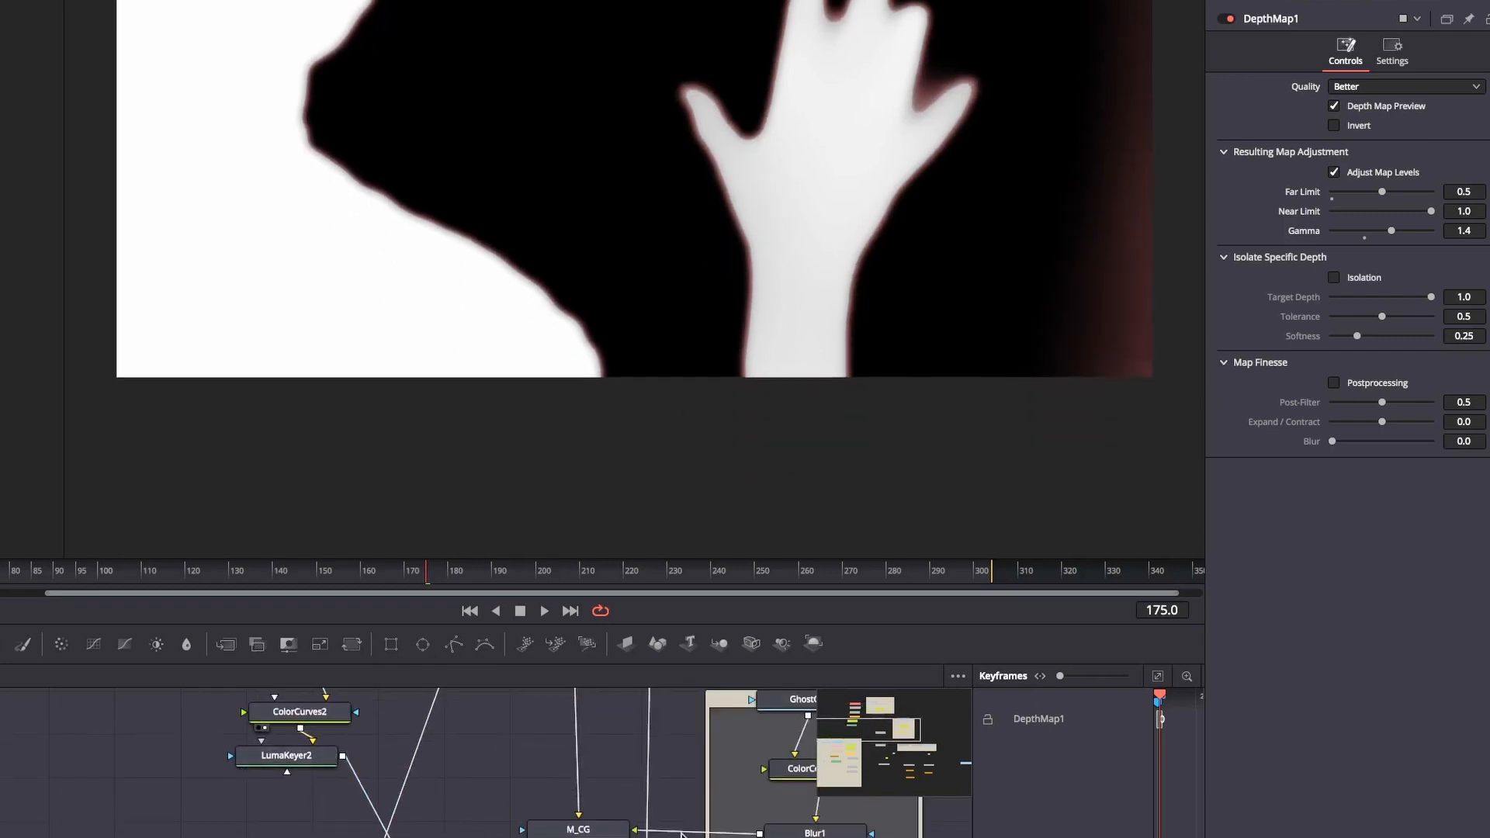
drag(846, 774, 903, 741)
drag(947, 762, 946, 765)
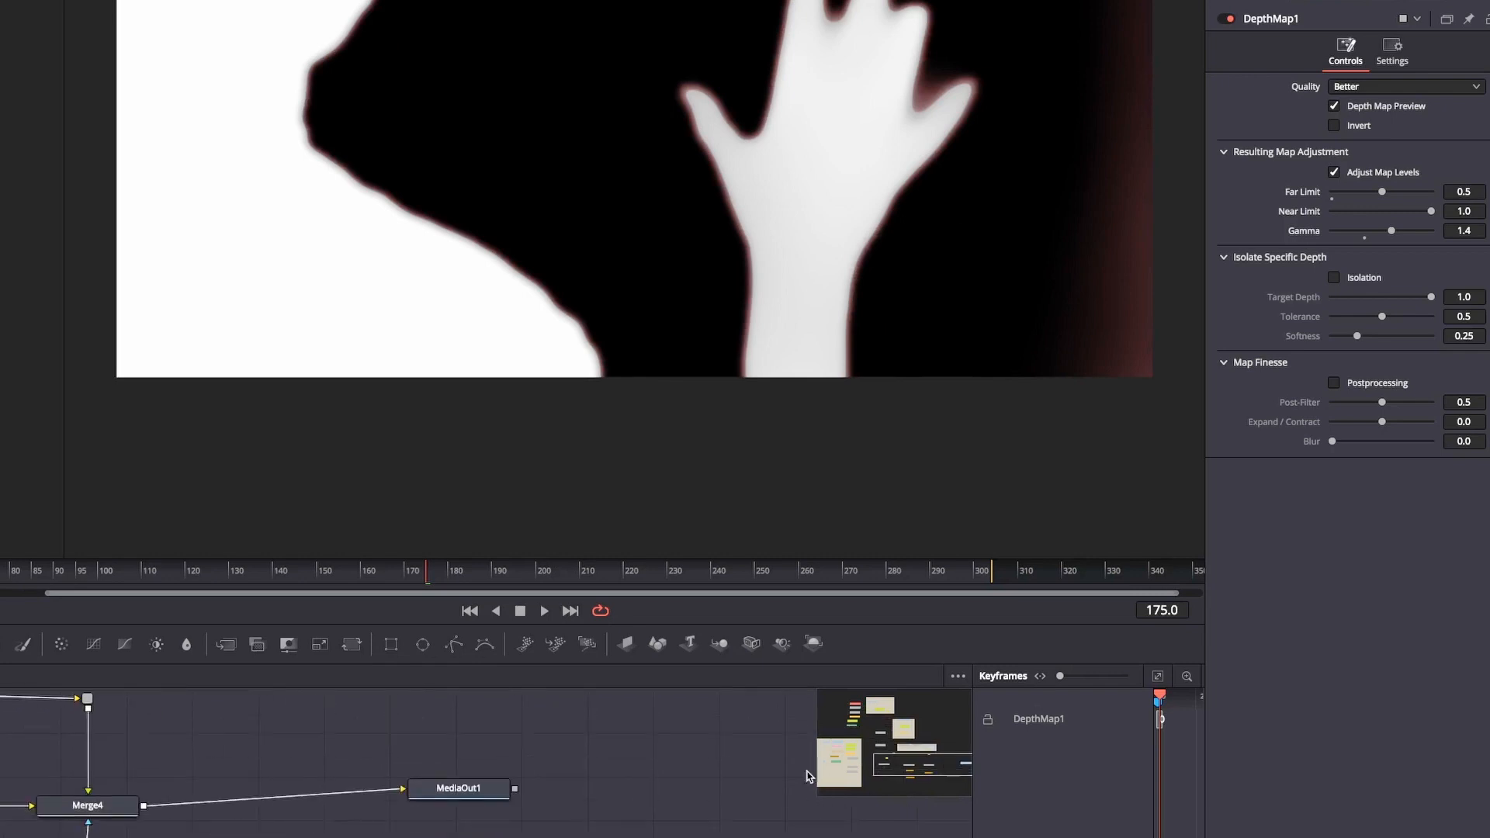
drag(486, 793, 776, 157)
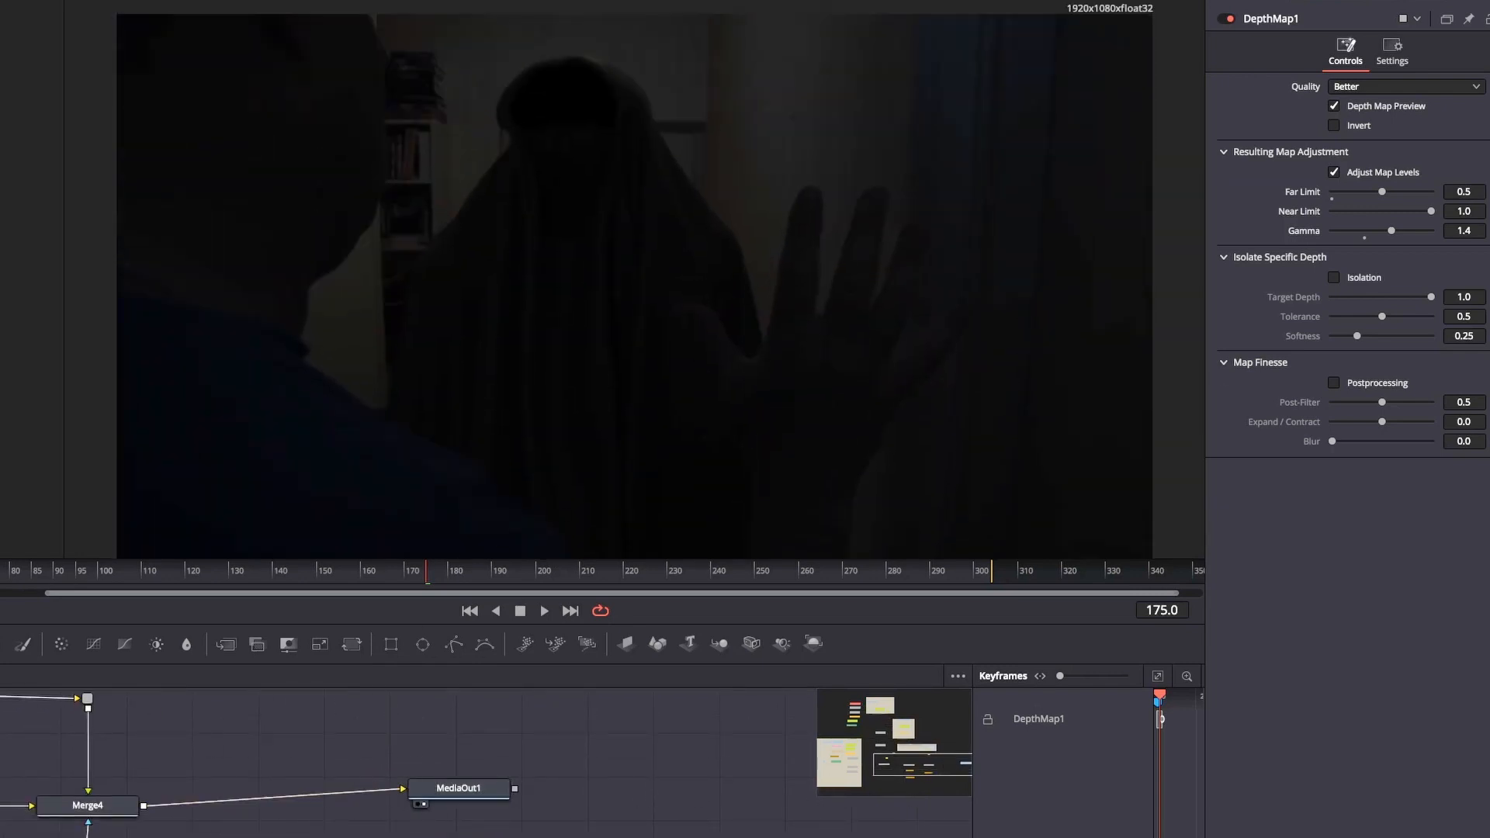
Step: Brighten the ghost shot on the Color page by raising the midtone point of its custom curve
key(shift+4)
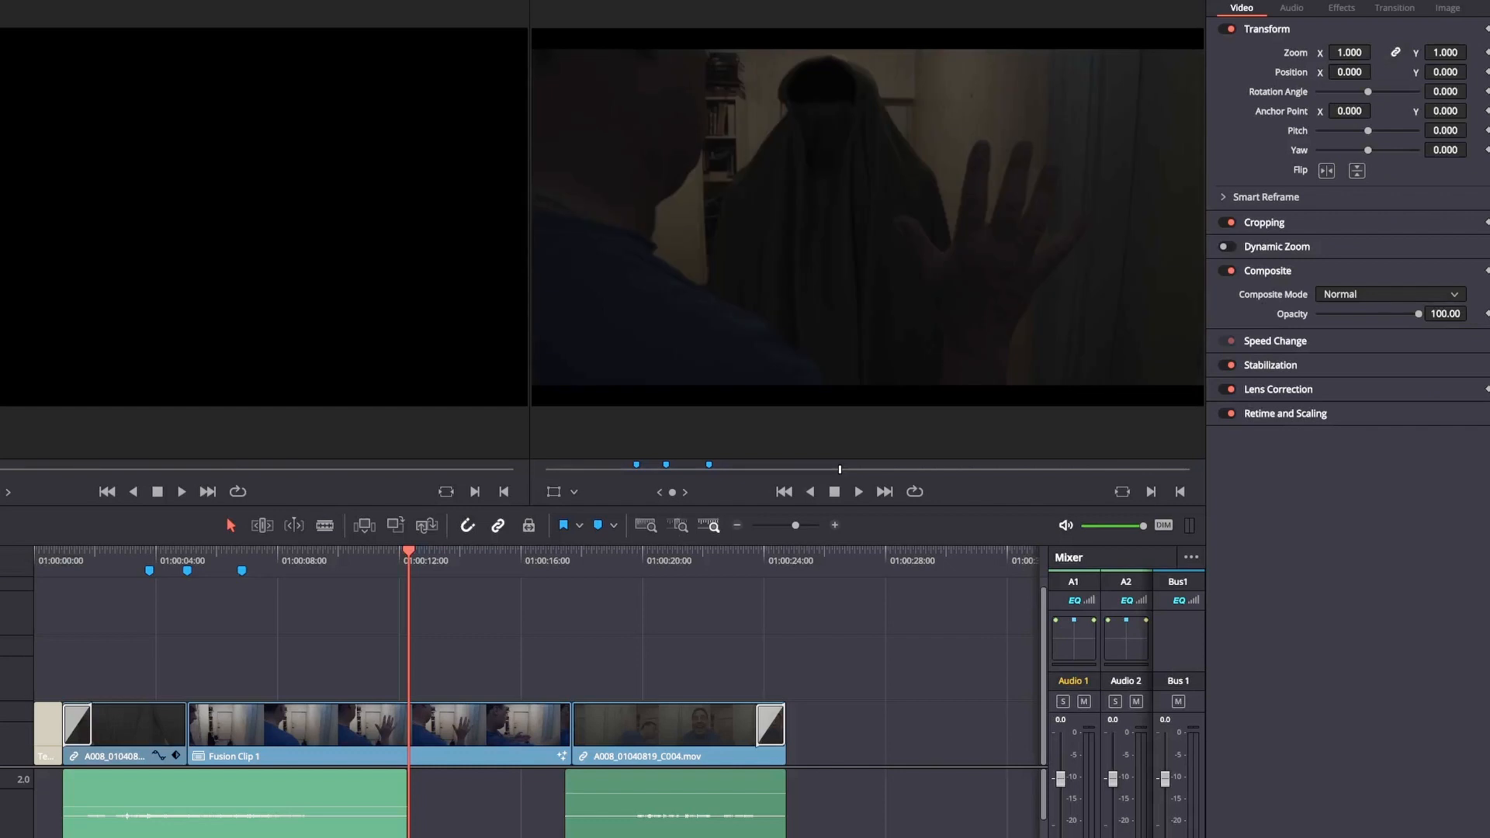
key(shift+6)
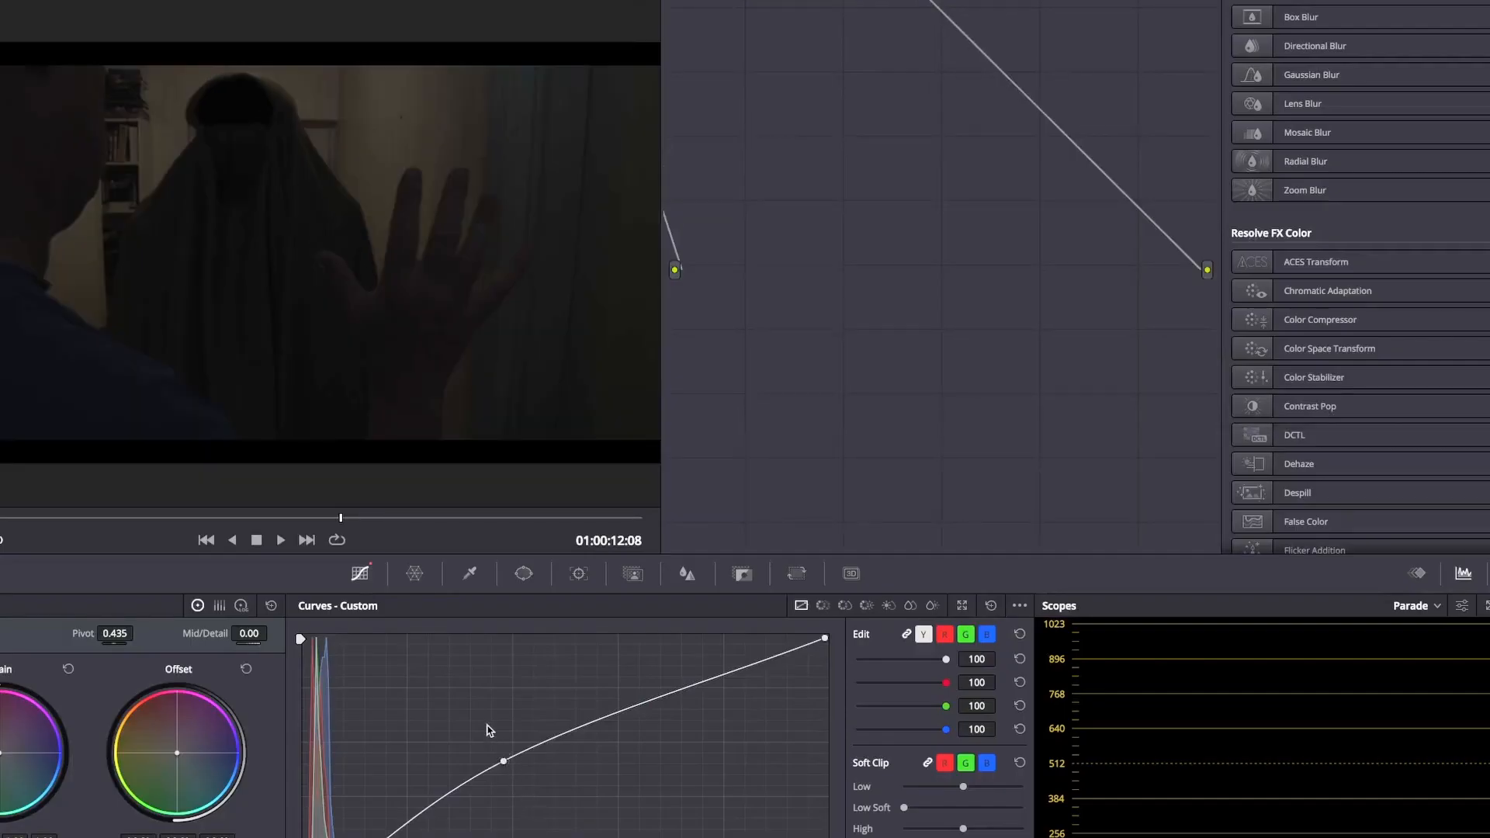
drag(503, 761, 457, 698)
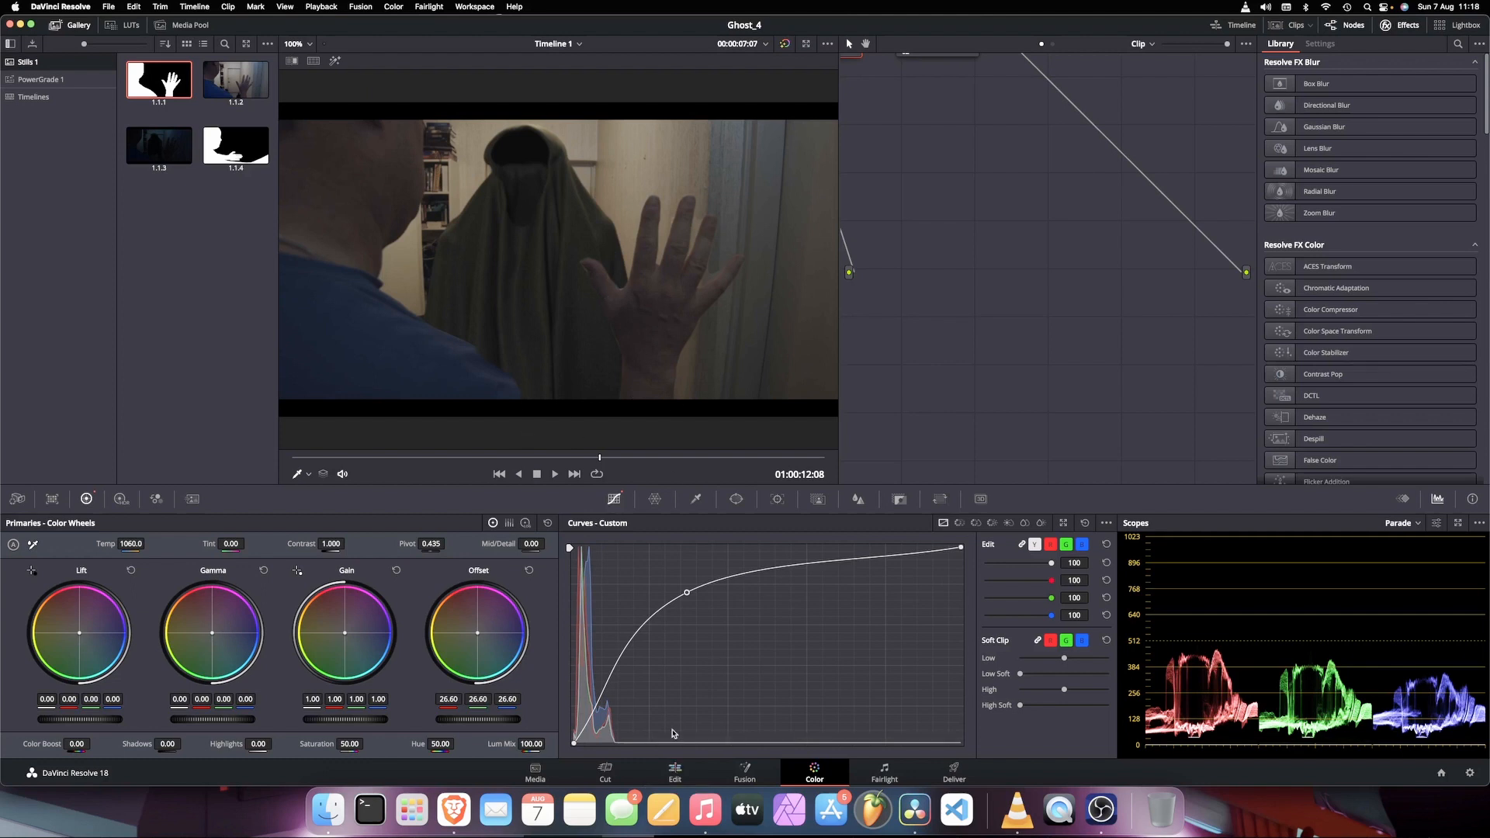
Step: Check the shot on the Edit page, and darken it on the Color page by lowering the custom curve's midtone point
click(684, 773)
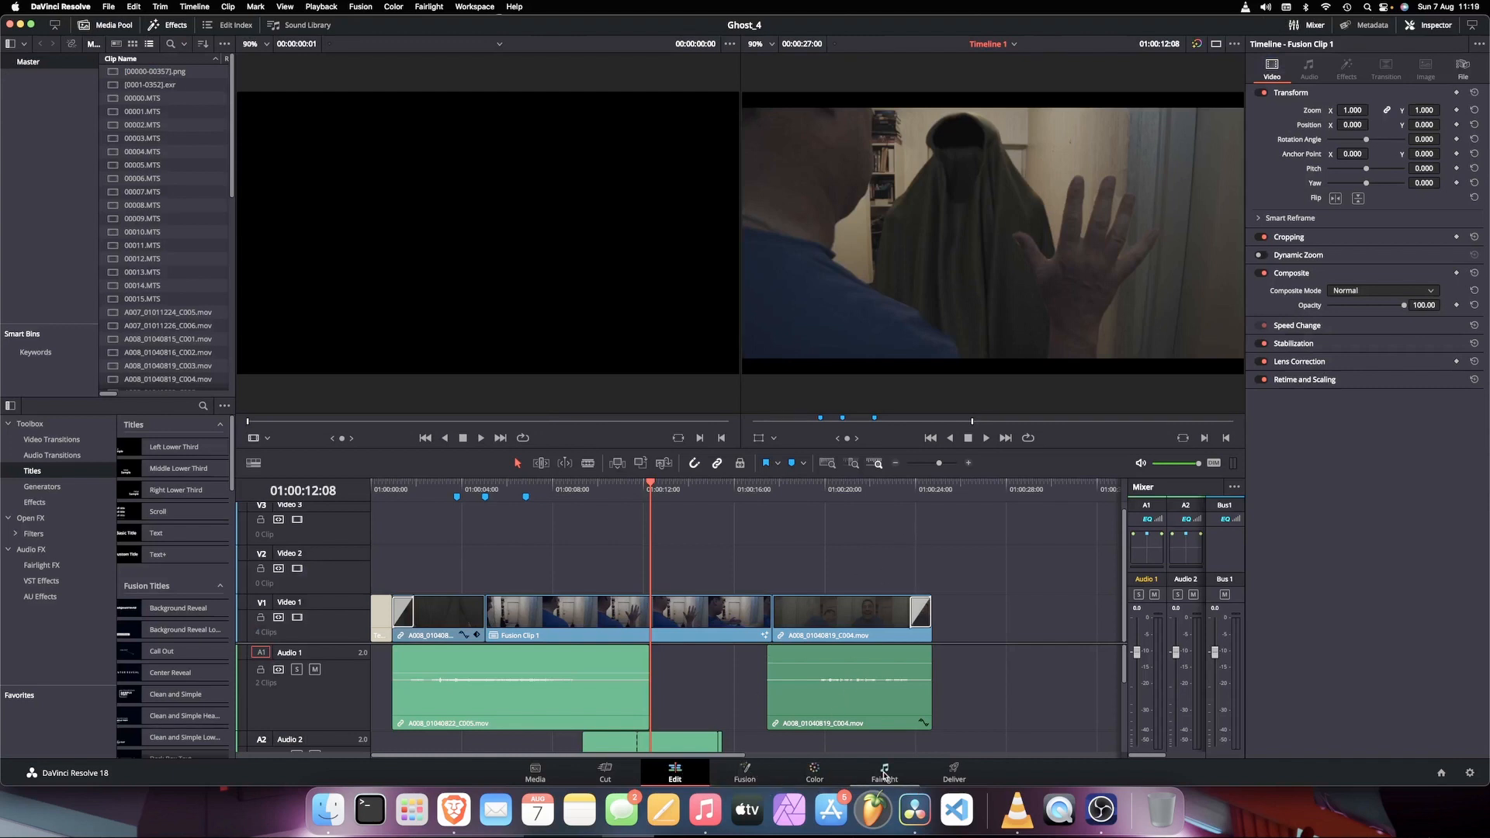
click(814, 773)
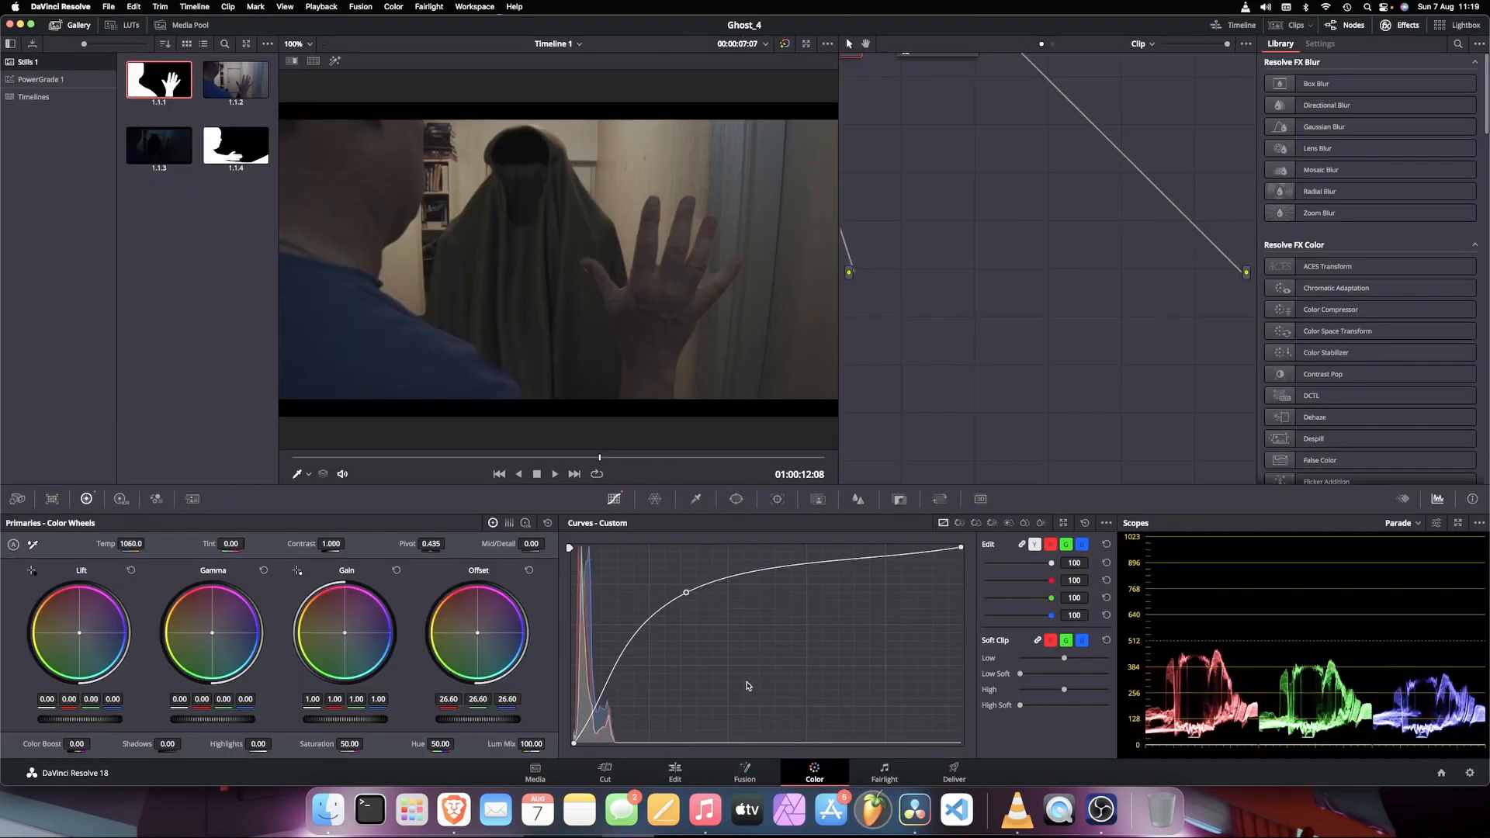
drag(688, 592, 722, 654)
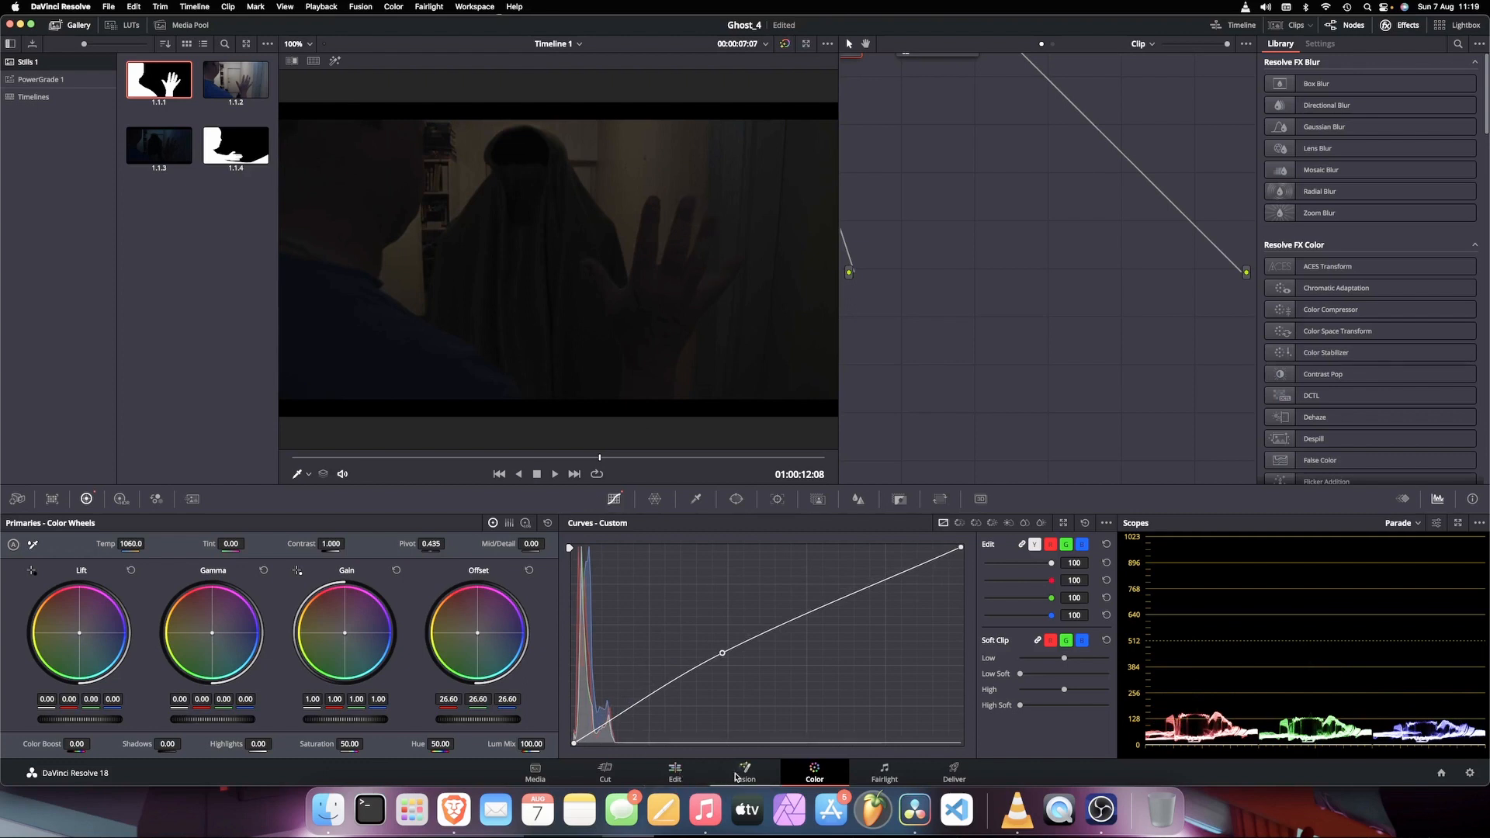
Step: Return to the Fusion composition and display the LiveAction plate in the viewer
click(745, 771)
scroll(505, 609, up, 10)
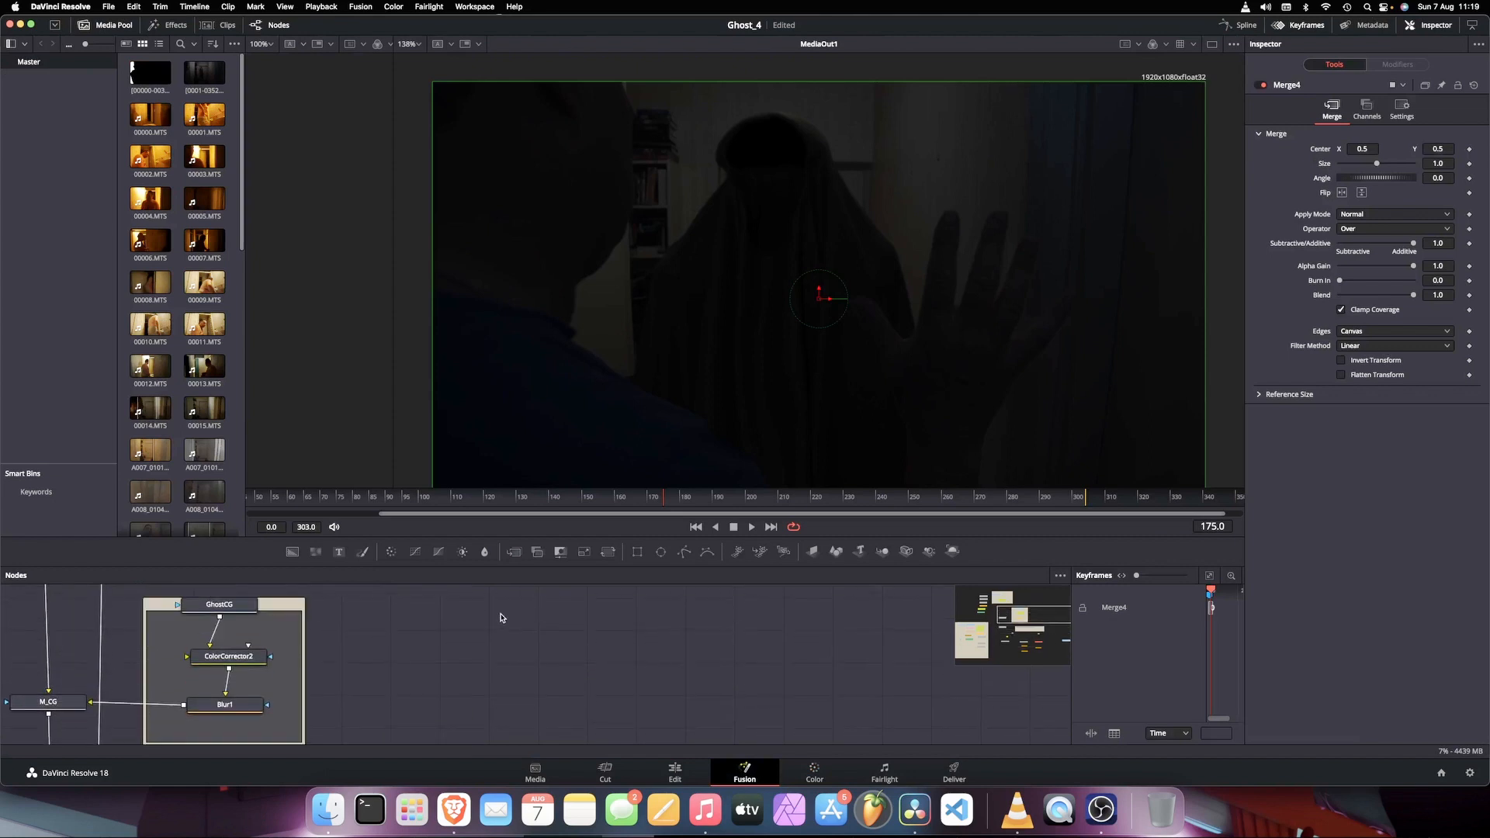
scroll(498, 618, up, 5)
drag(1017, 601, 979, 597)
drag(711, 645, 726, 361)
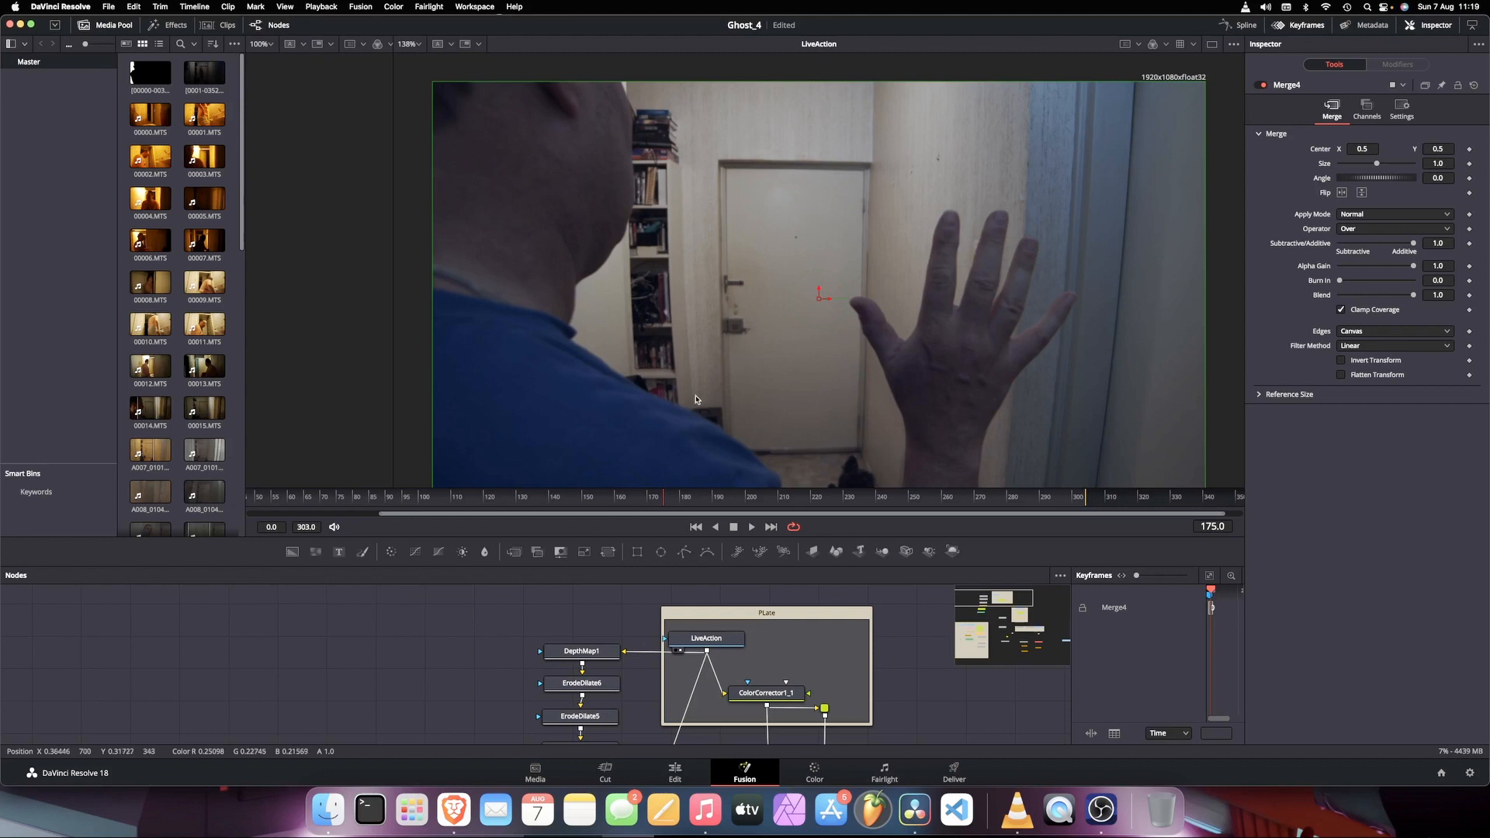
scroll(682, 655, down, 2)
scroll(682, 656, down, 4)
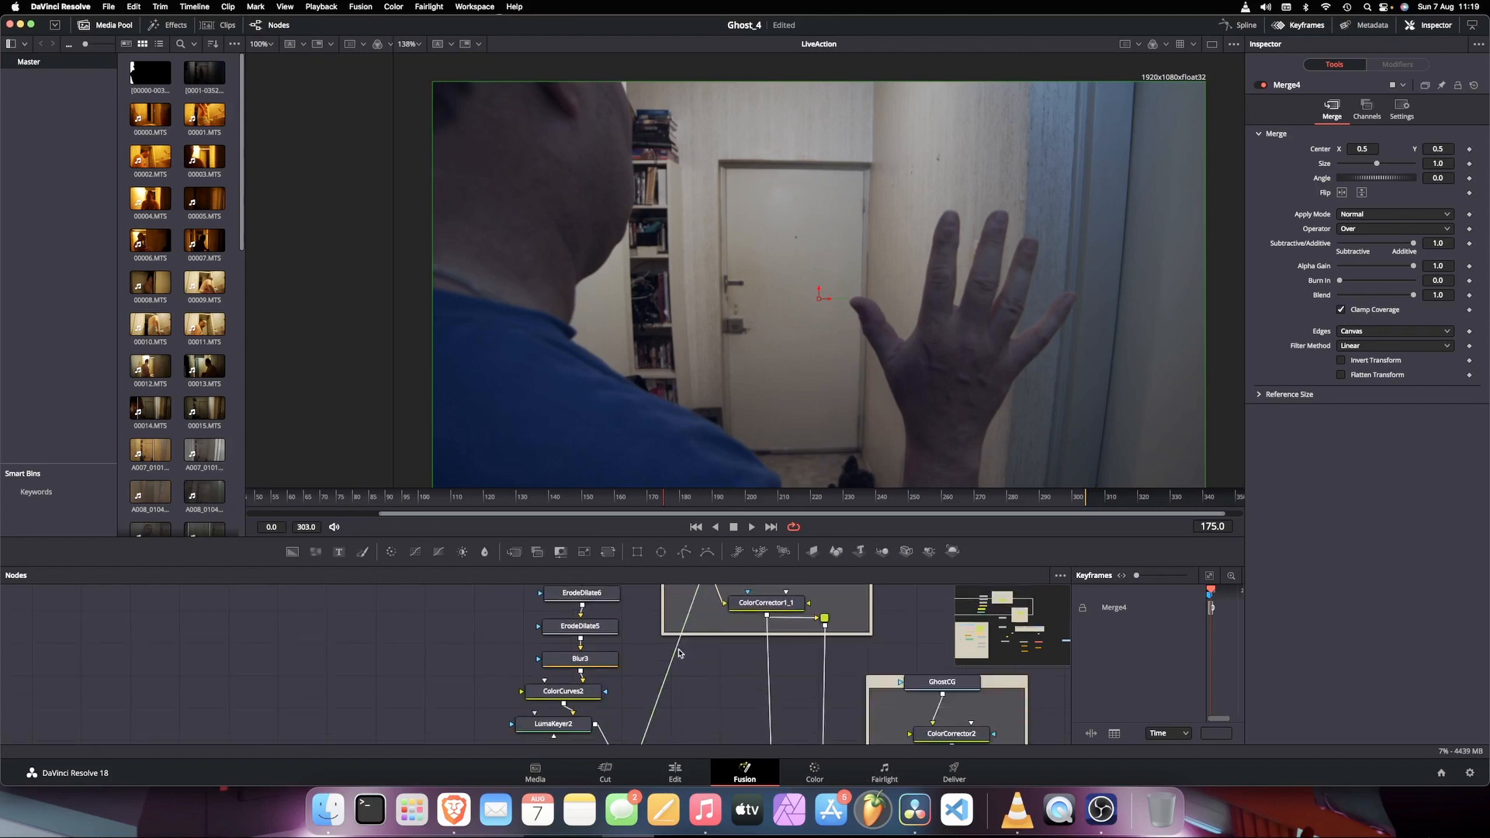
scroll(675, 654, up, 1)
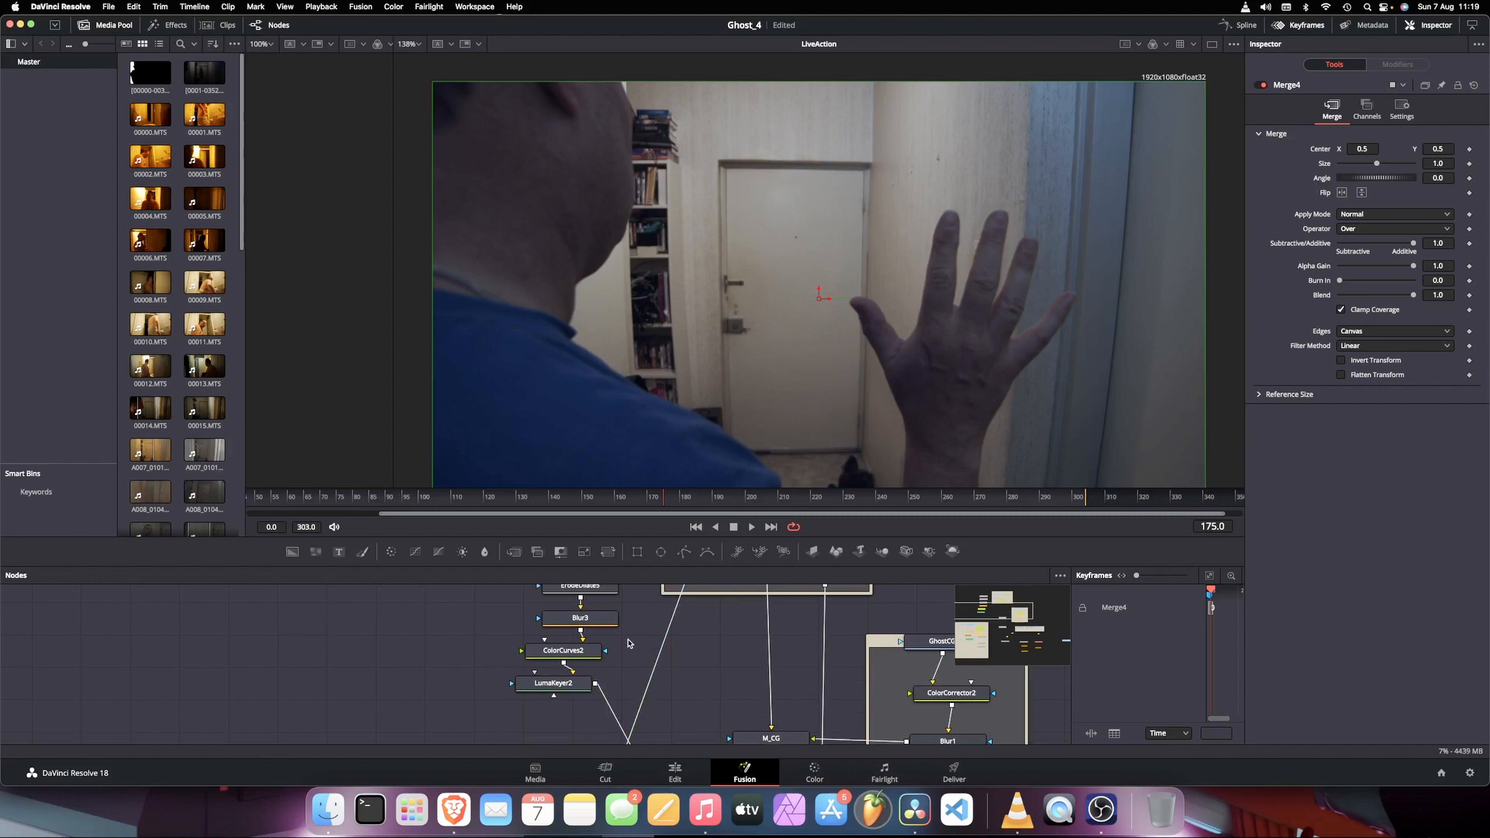